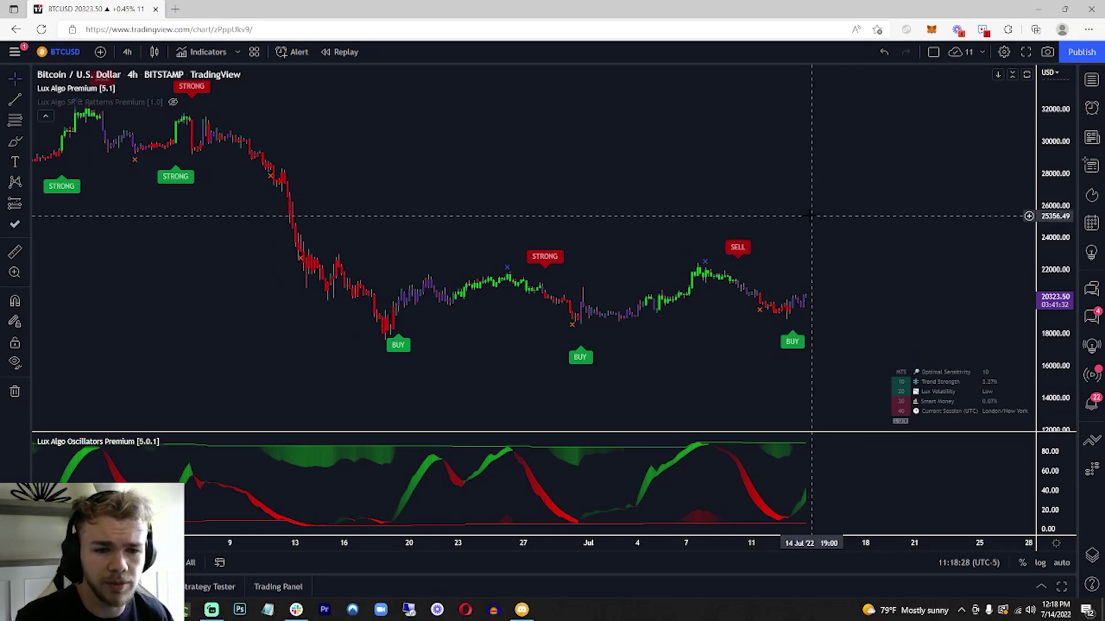
- Pan the BTCUSD chart and open the Lux Algo Premium [5.1] settings dialog
left_click_drag(806, 203, 794, 204)
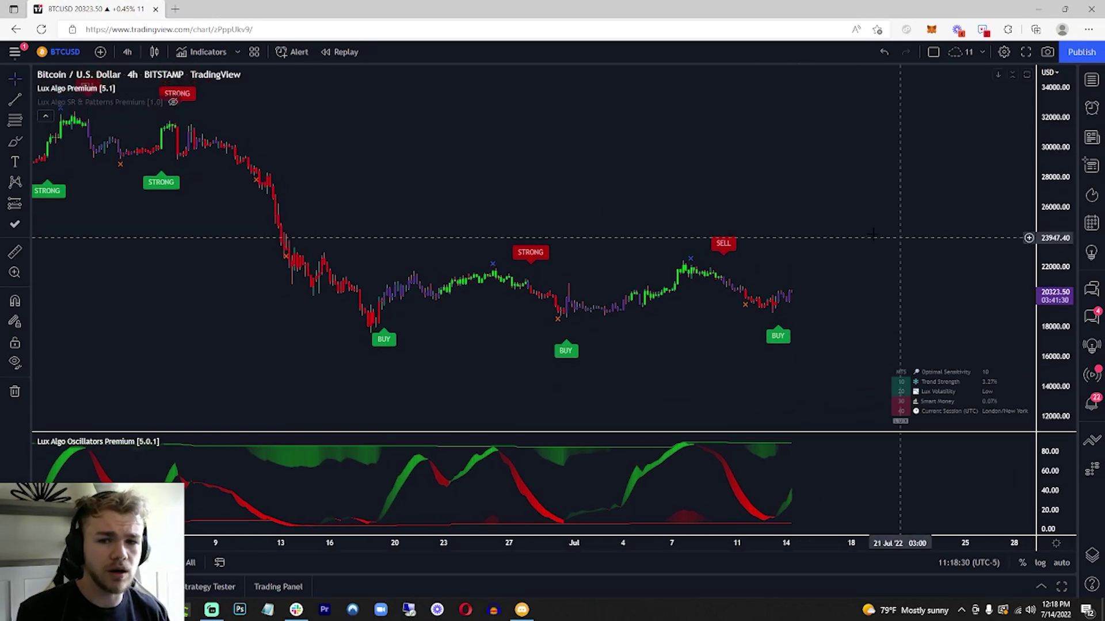
left_click_drag(863, 237, 875, 245)
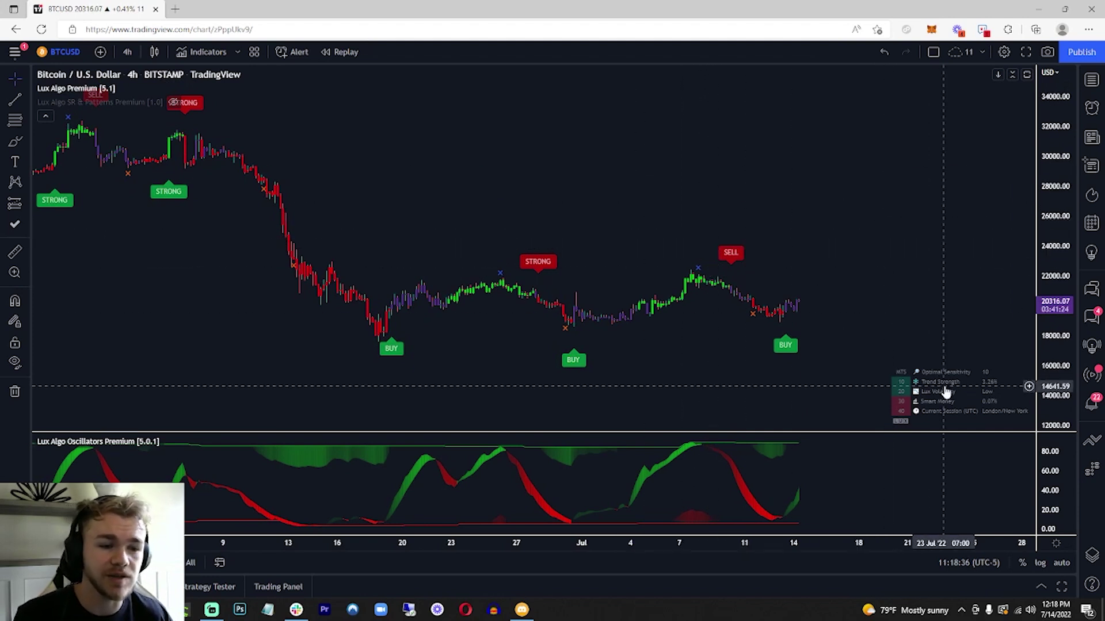
double_click(945, 391)
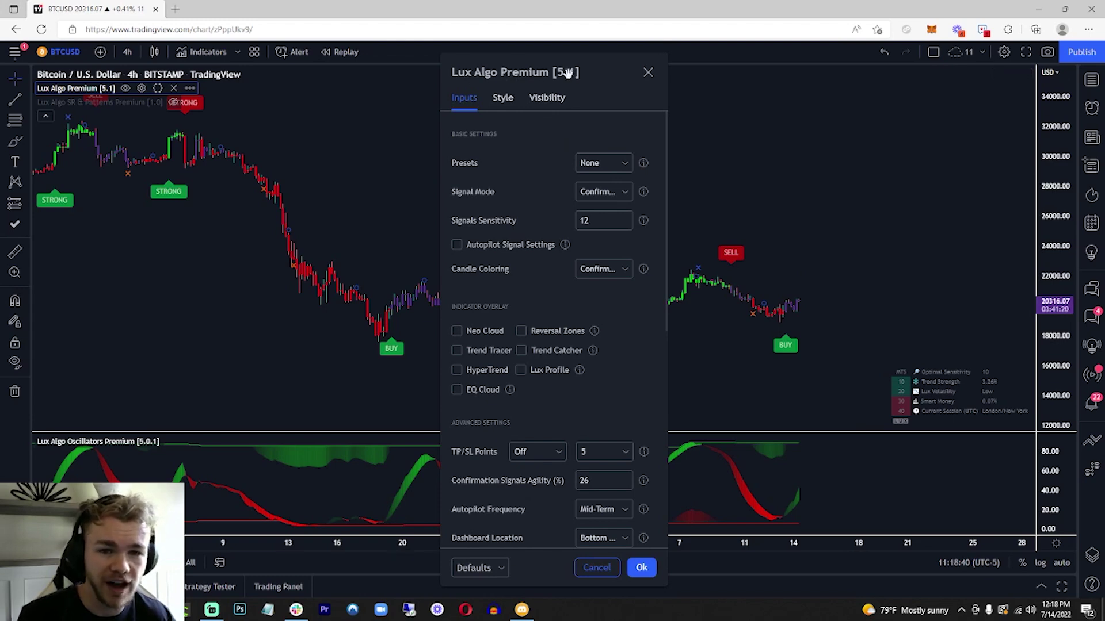
- Review the alert conditions and Filtered Alert Creator, then close settings and pan the chart
scroll(584, 185, "down", 2)
scroll(604, 230, "down", 5)
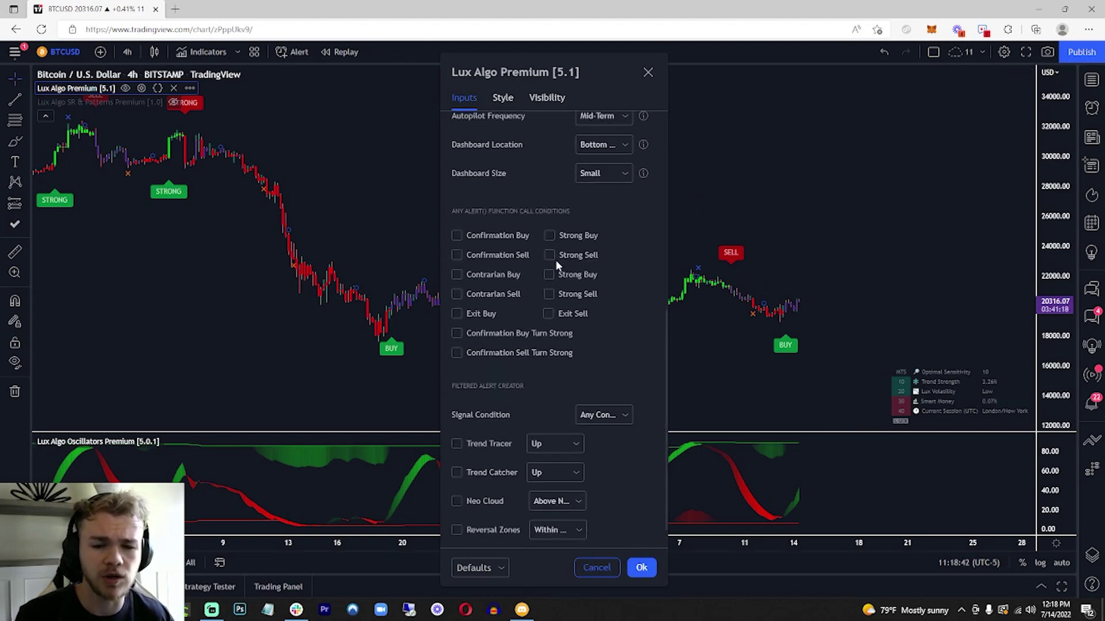
scroll(556, 264, "down", 1)
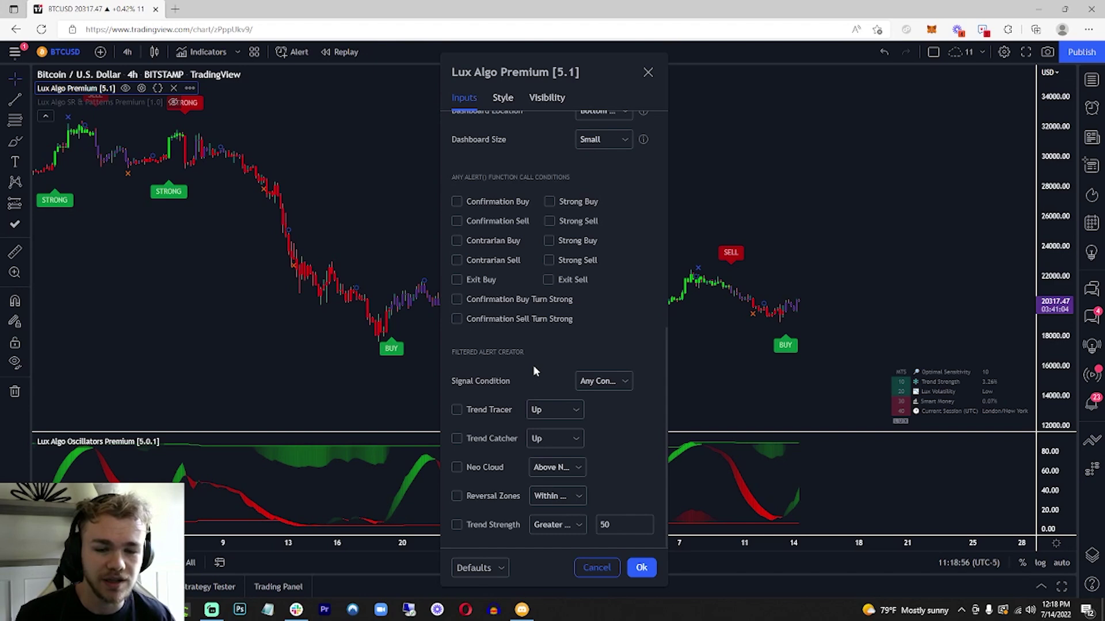
scroll(530, 364, "up", 7)
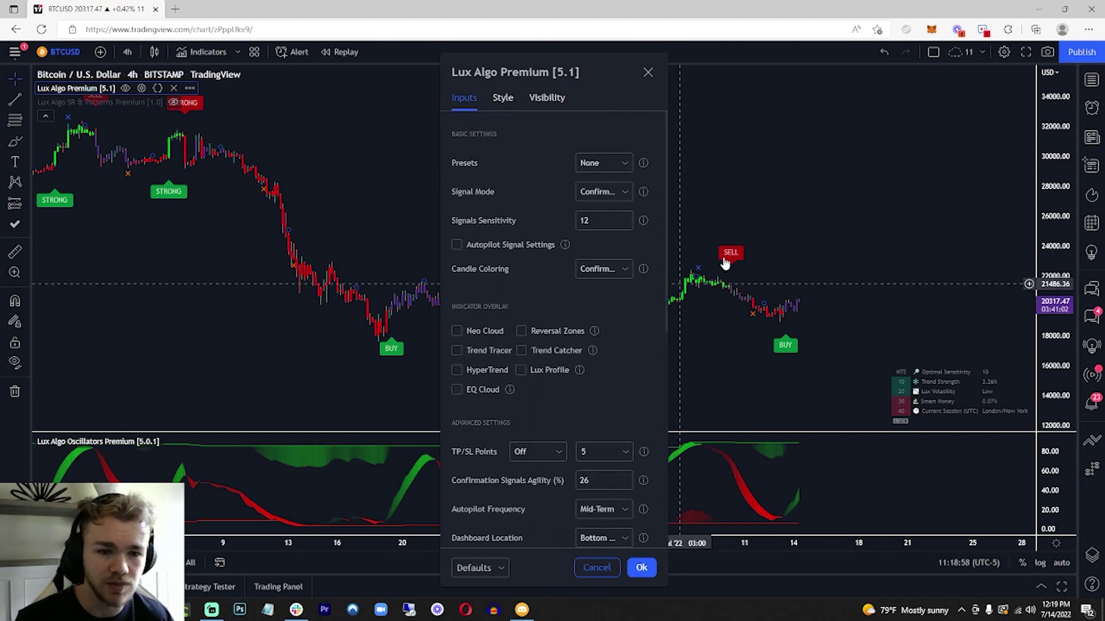
left_click(799, 190)
left_click_drag(799, 190, 760, 185)
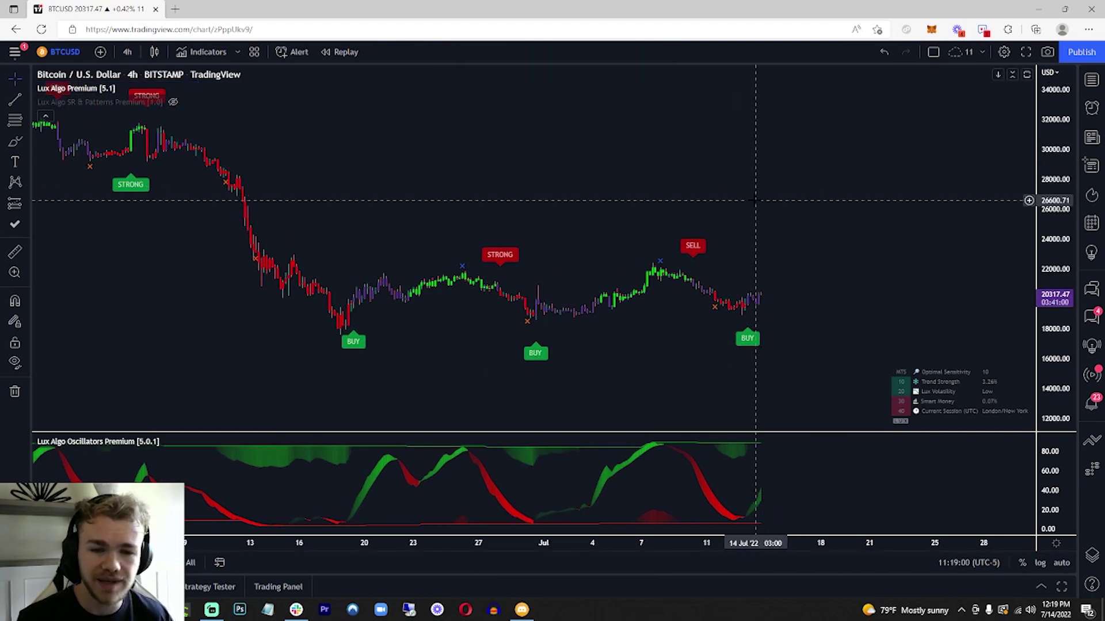
- Toggle the alerts list, then briefly reopen and close the Lux Algo Premium settings
left_click(1091, 108)
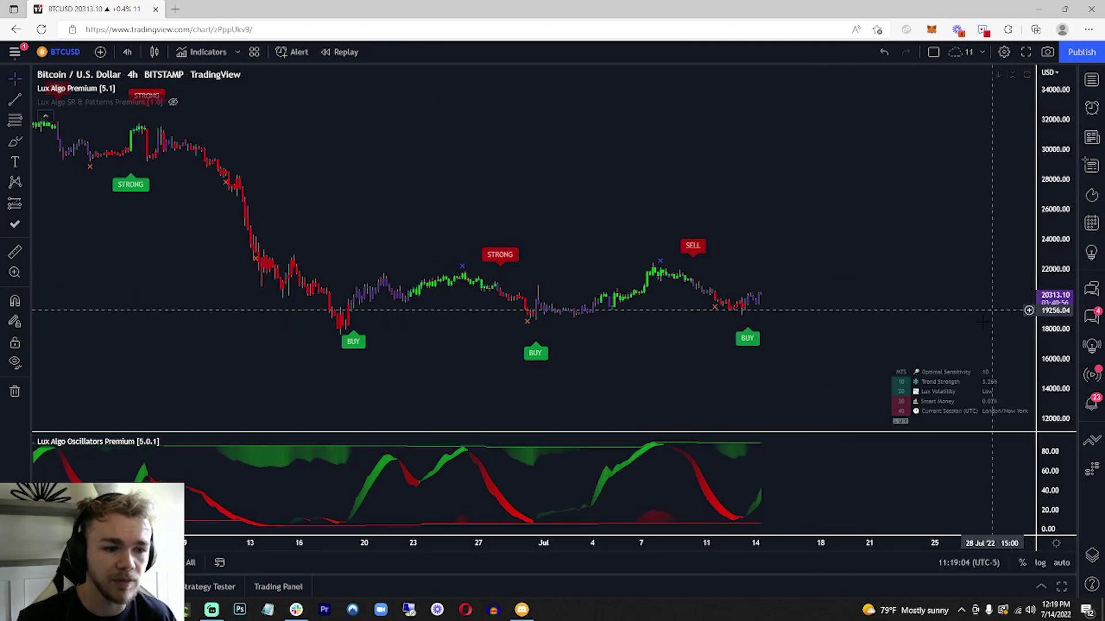
left_click(1091, 108)
double_click(951, 378)
scroll(580, 345, "down", 7)
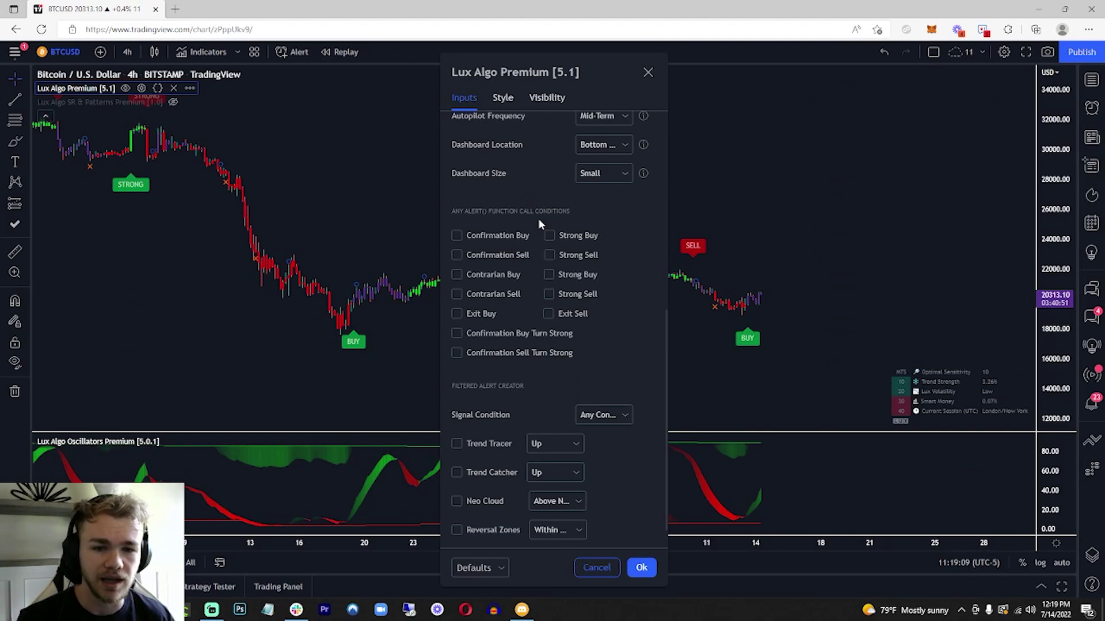
left_click(737, 197)
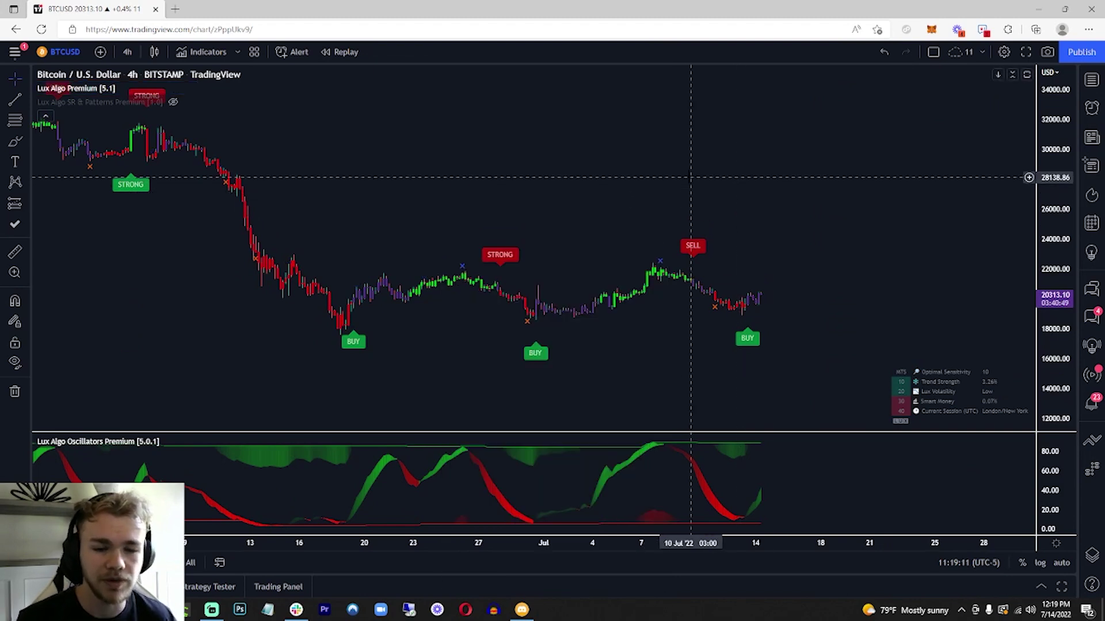
- Shift the chart to leave open space beyond the latest buy signal
left_click_drag(724, 174, 748, 169)
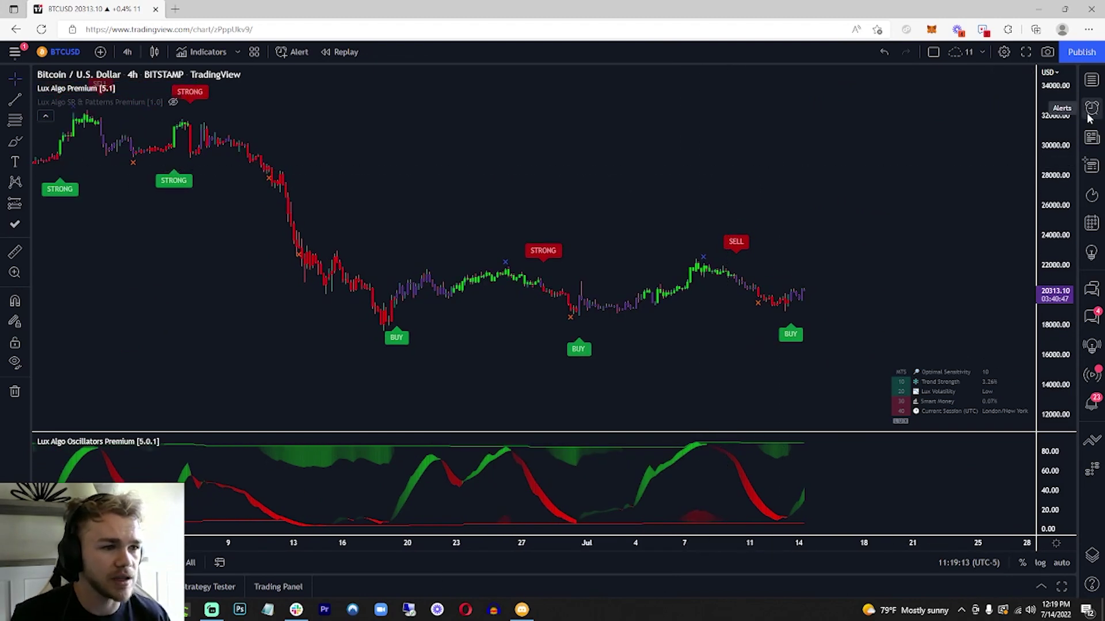
scroll(836, 202, "right", 2)
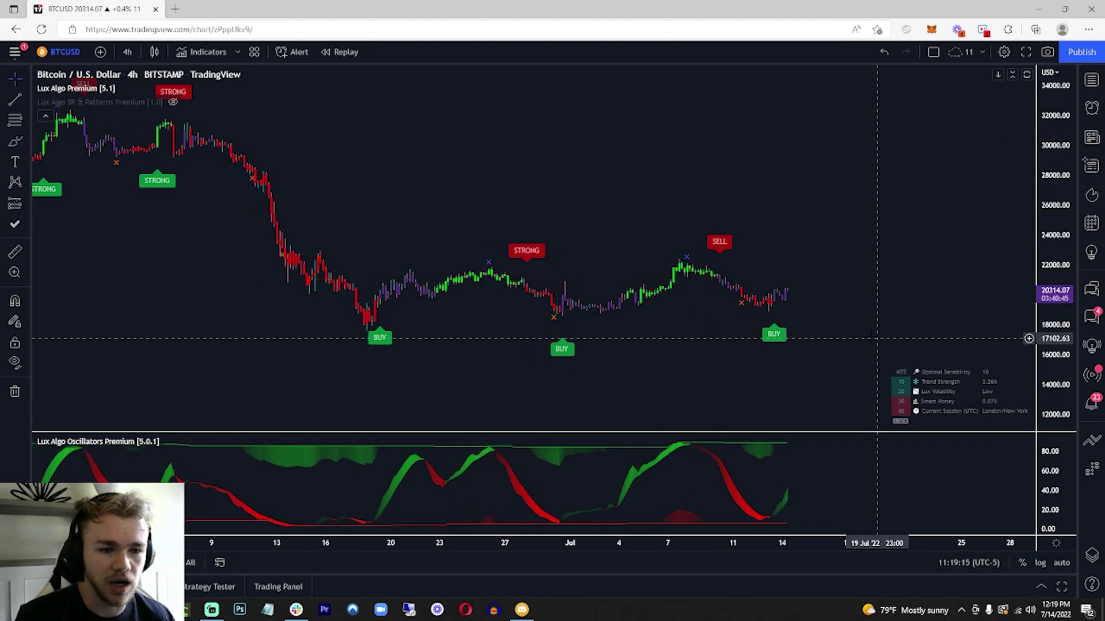
scroll(865, 159, "right", 1)
mouse_move(91, 102)
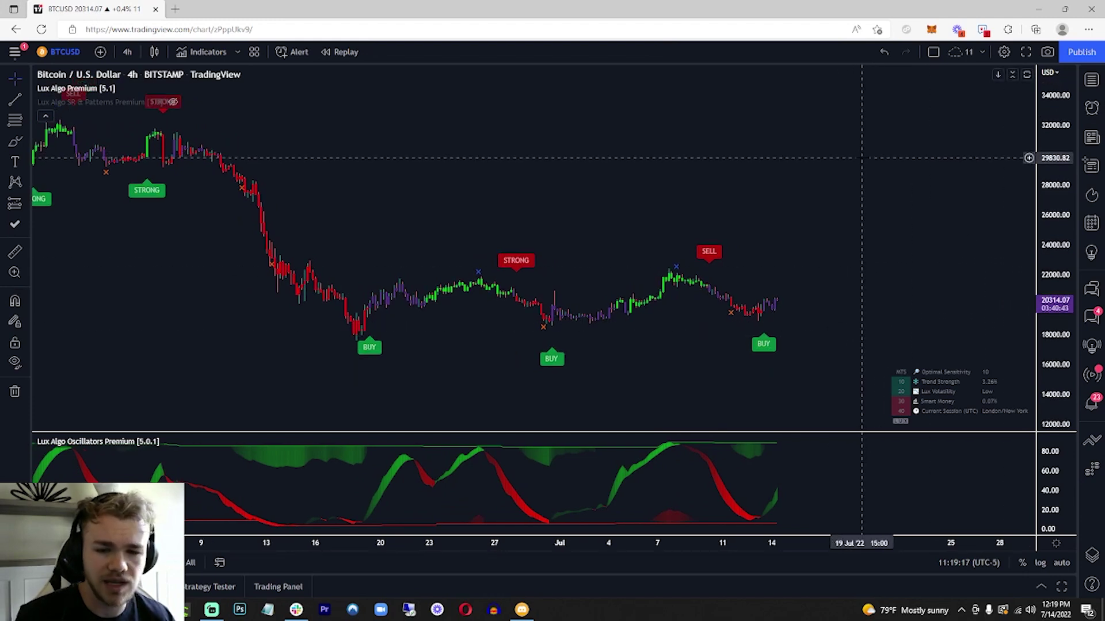
scroll(860, 159, "right", 1)
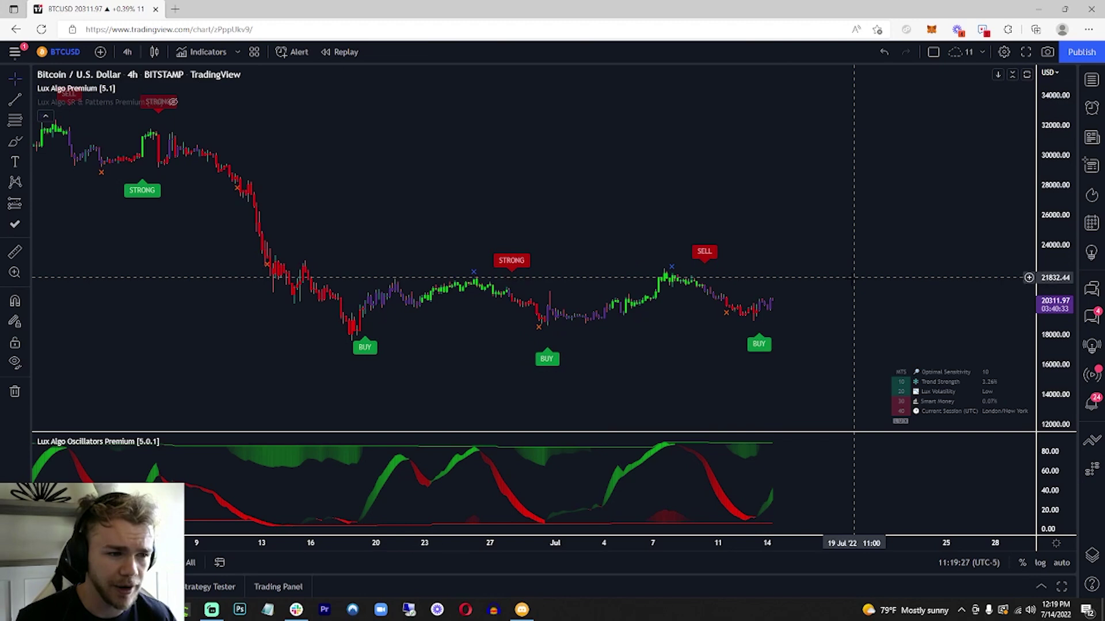
left_click(1092, 109)
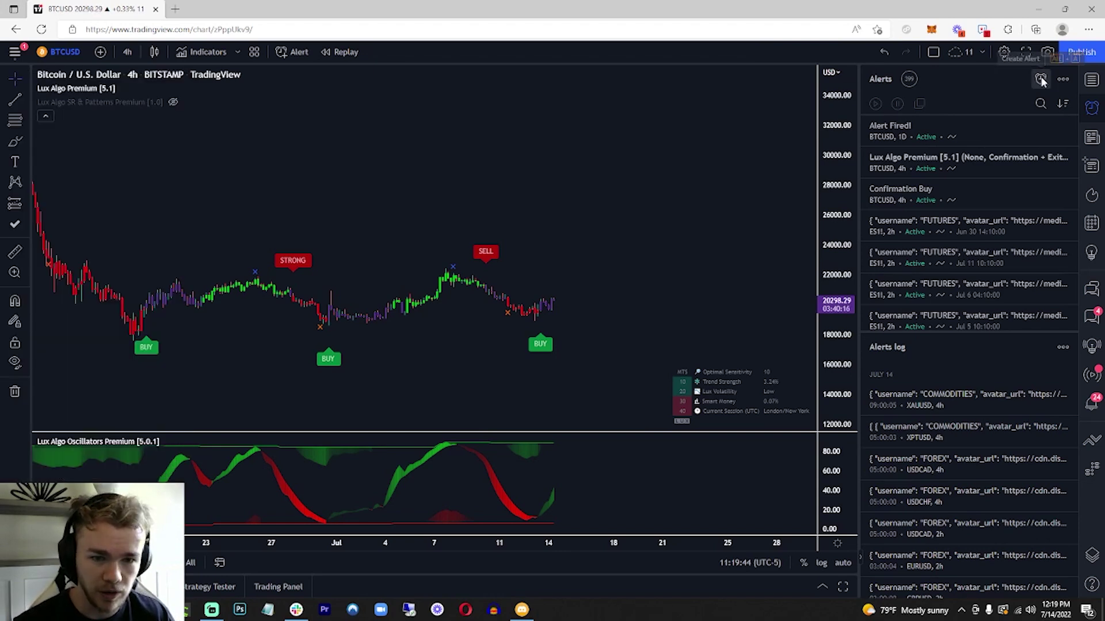
- Start a new BTCUSD alert with Lux Algo Premium as the condition source
left_click(1041, 80)
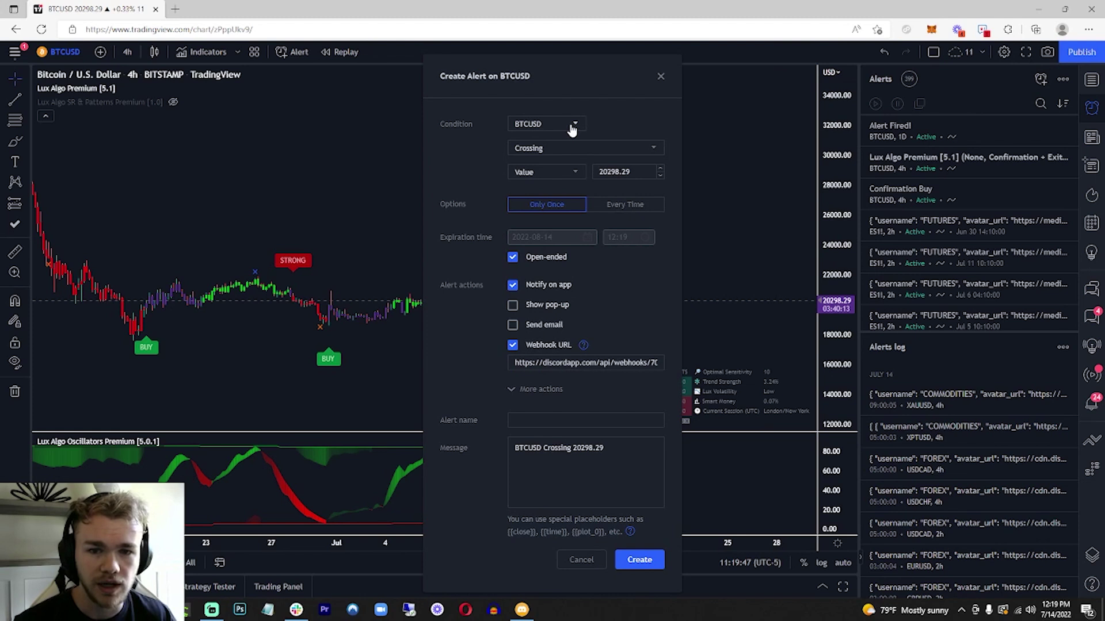
left_click(550, 126)
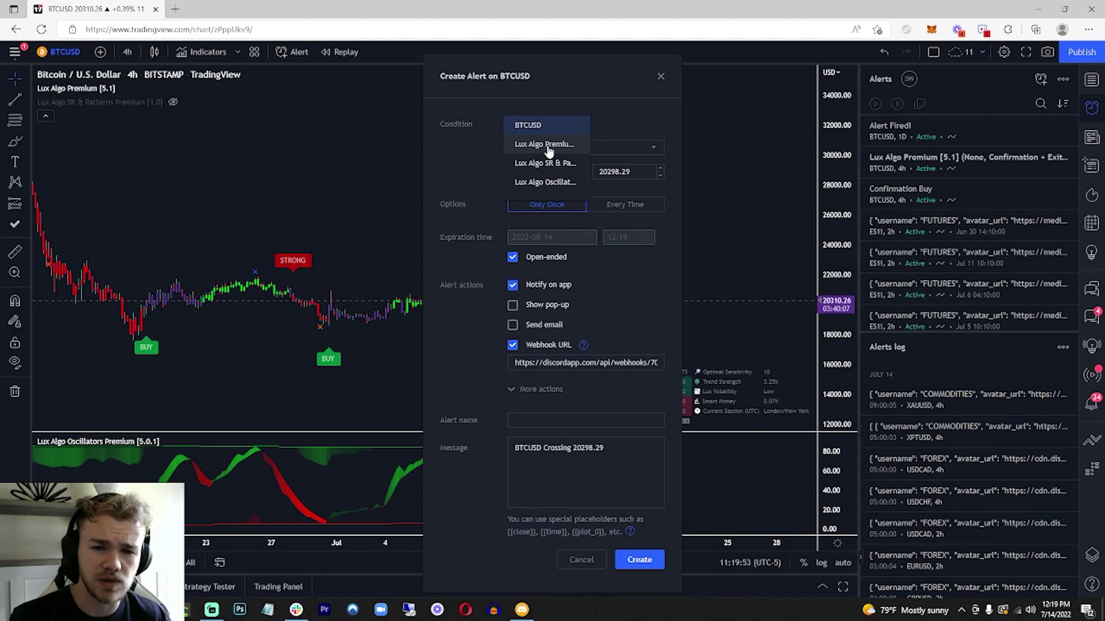
left_click(548, 147)
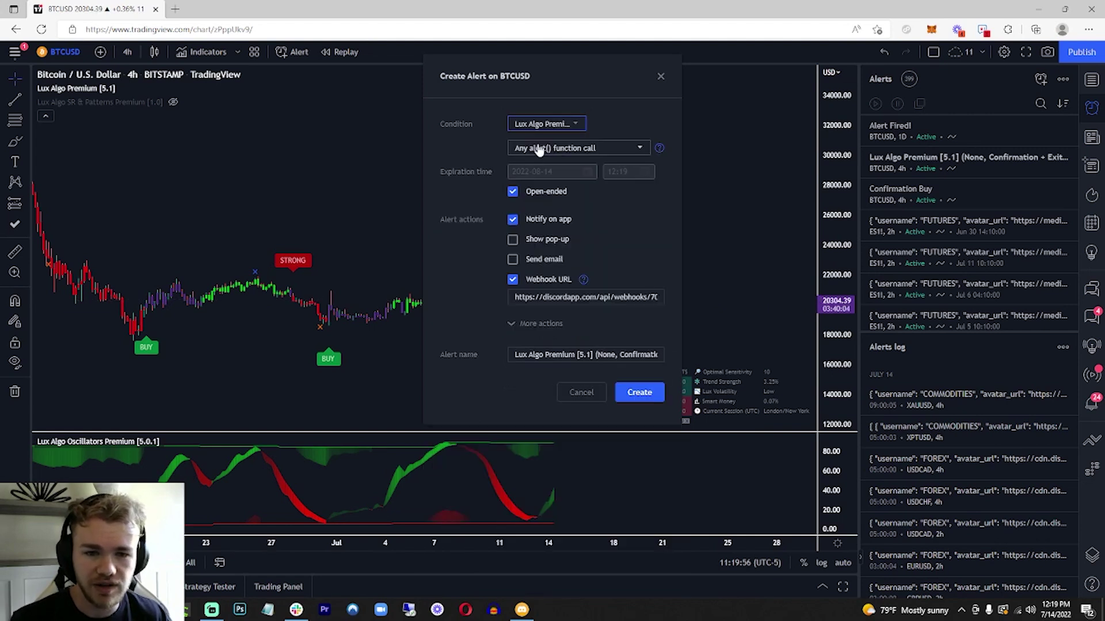
left_click(574, 151)
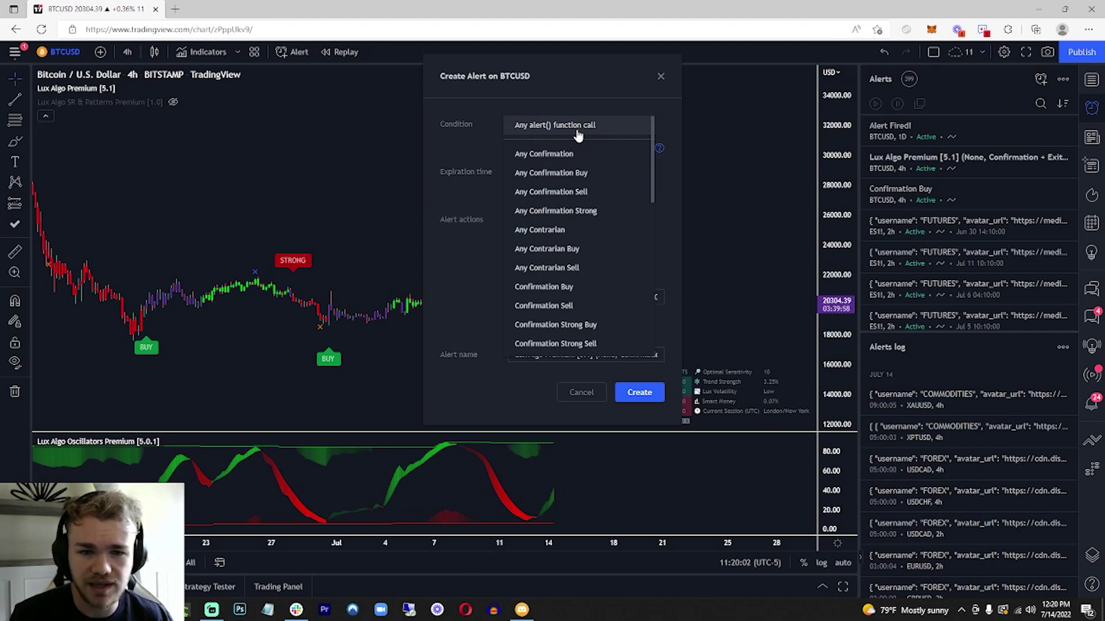
- Reposition the alert dialog and choose Any Confirmation Buy as the alert condition
left_click_drag(516, 78, 293, 92)
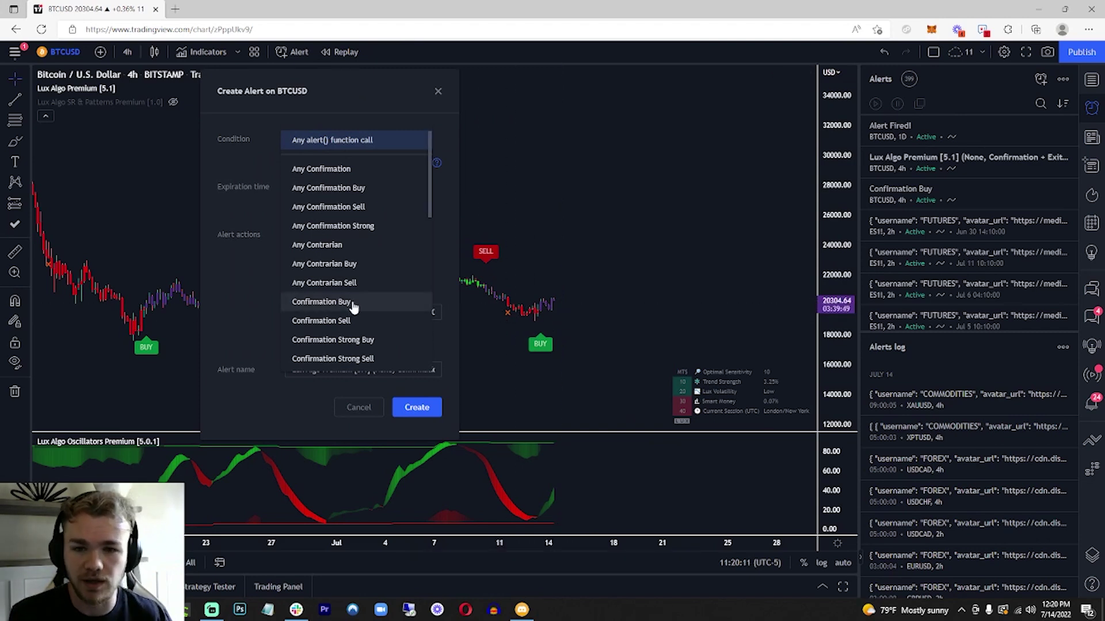
left_click_drag(288, 91, 615, 109)
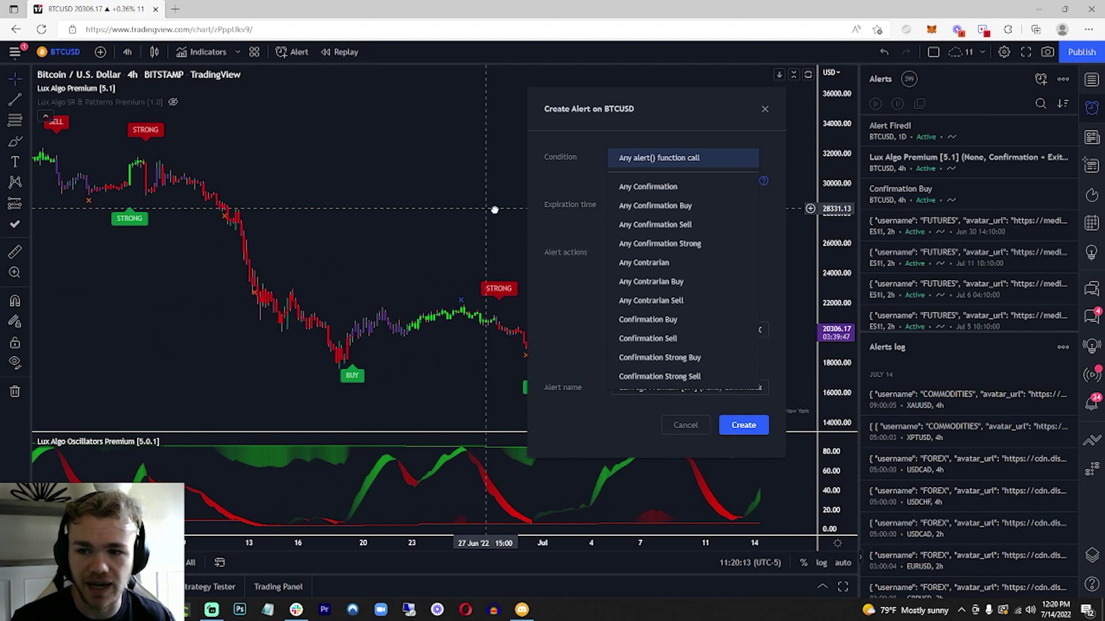
mouse_move(272, 178)
left_mouse_down()
mouse_move(308, 190)
mouse_move(158, 165)
left_mouse_up()
left_click(643, 181)
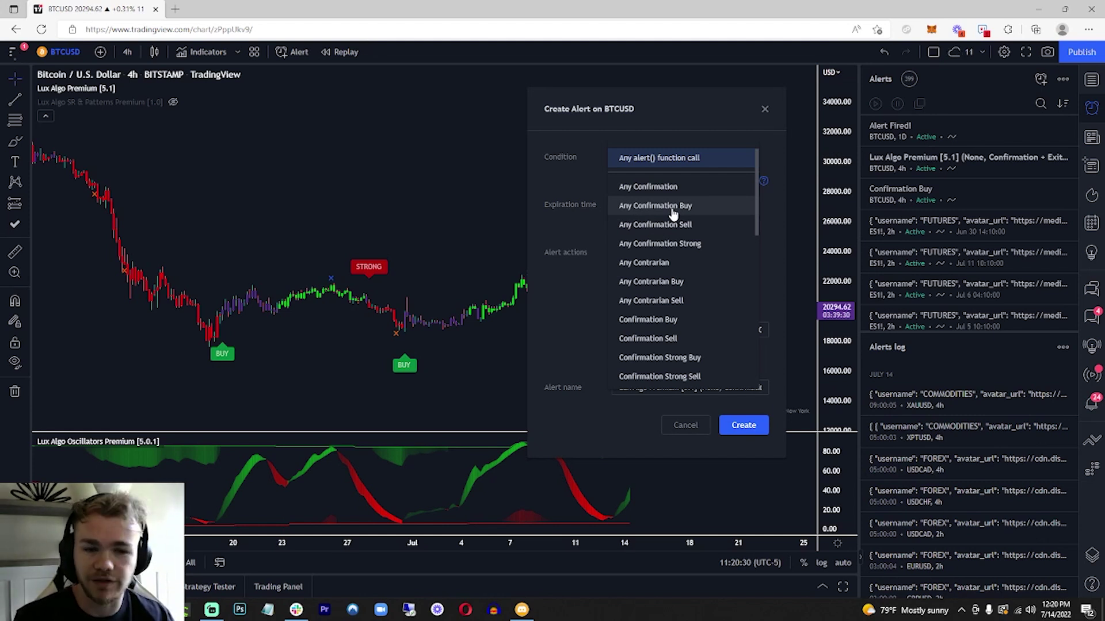
left_click(654, 212)
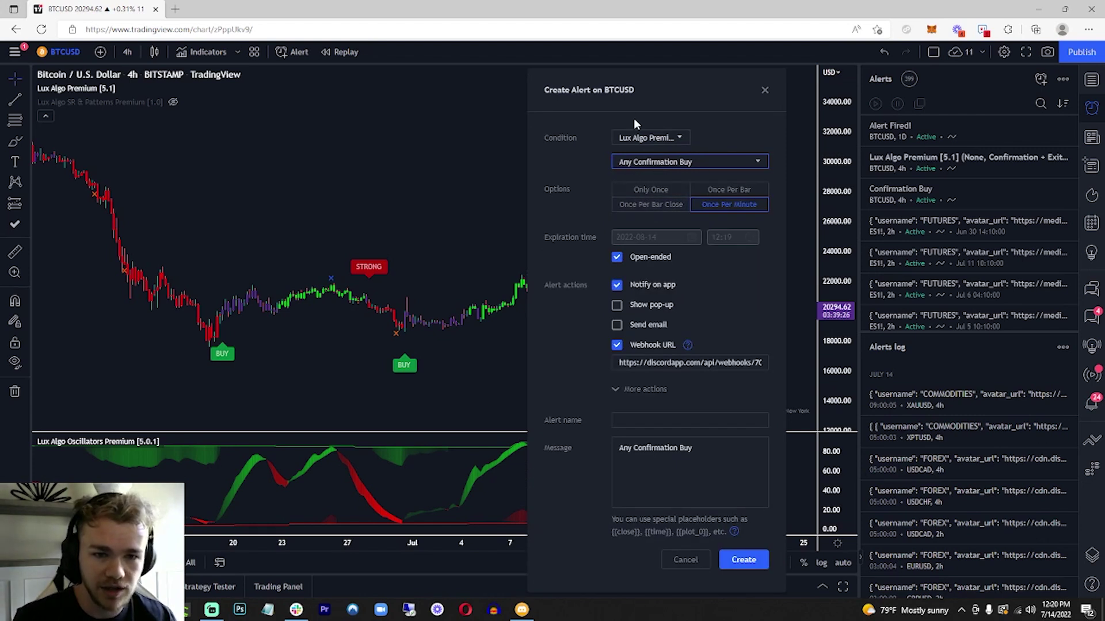
left_click(666, 164)
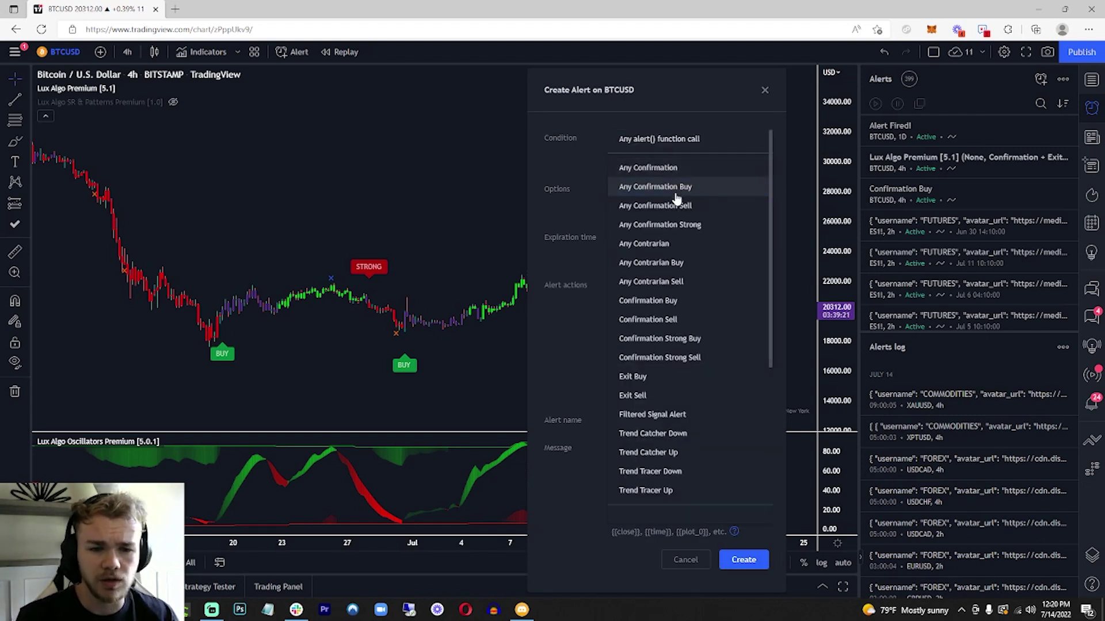
- Change the condition to Confirmation Buy, trigger Once Per Bar Close, and reposition the dialog
left_click(662, 303)
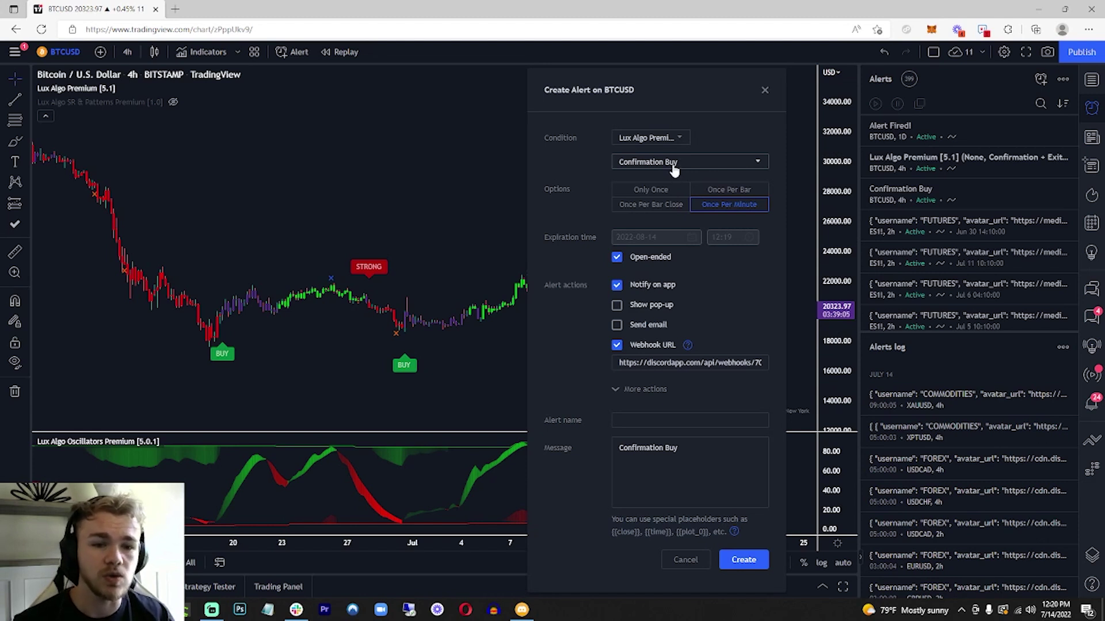
left_click(651, 208)
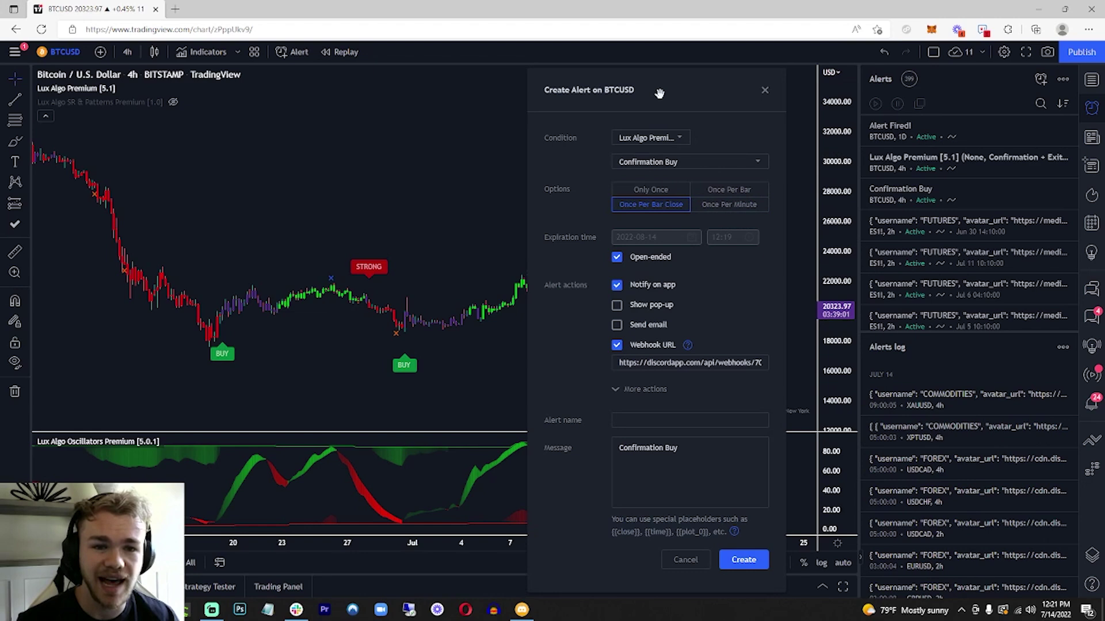
left_click_drag(657, 94, 444, 103)
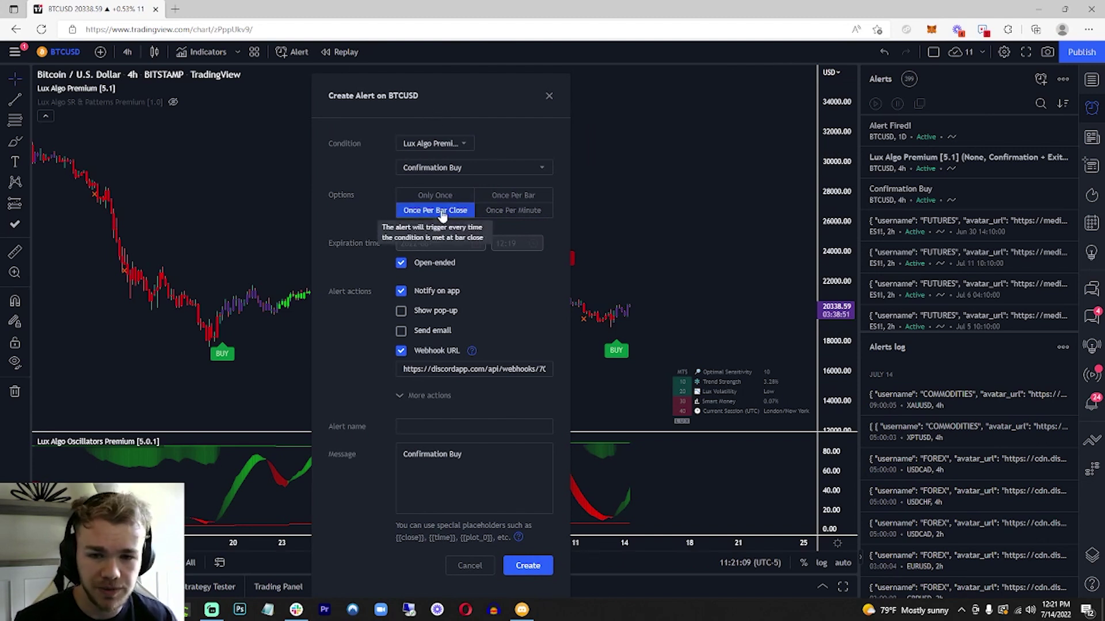
left_click_drag(419, 101, 457, 94)
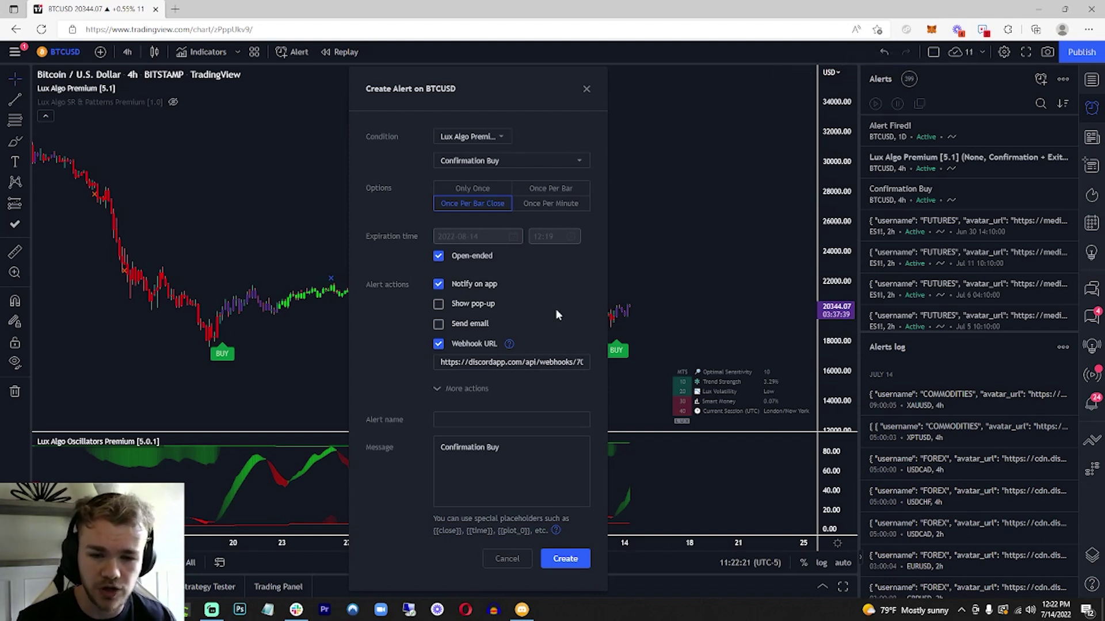
- Review the extra alert actions and create the Confirmation Buy alert
left_click(479, 391)
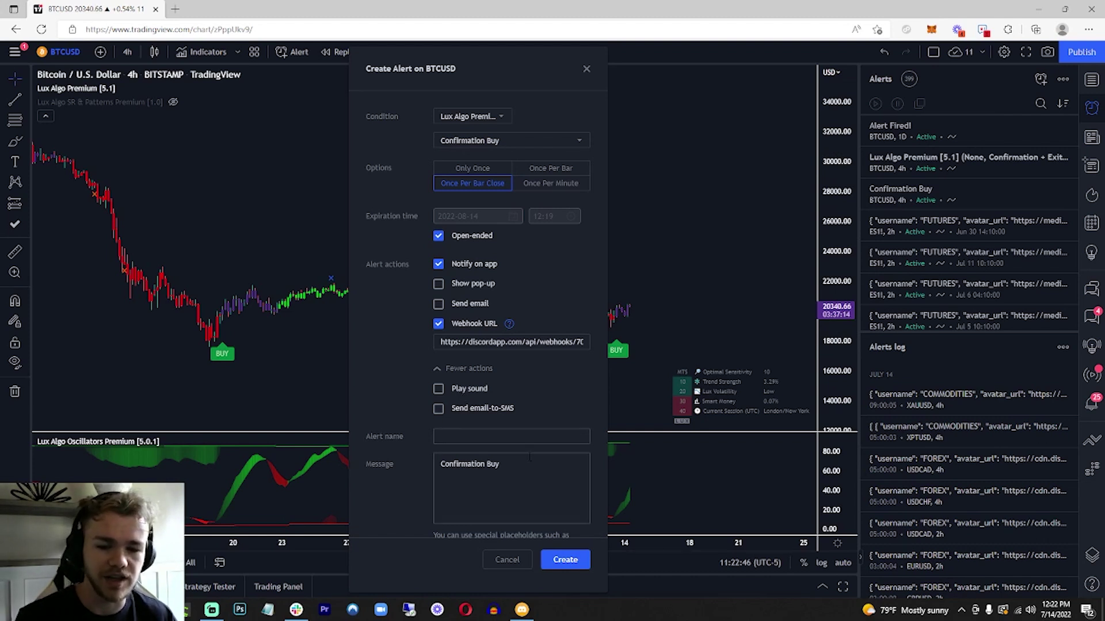
scroll(516, 467, "down", 1)
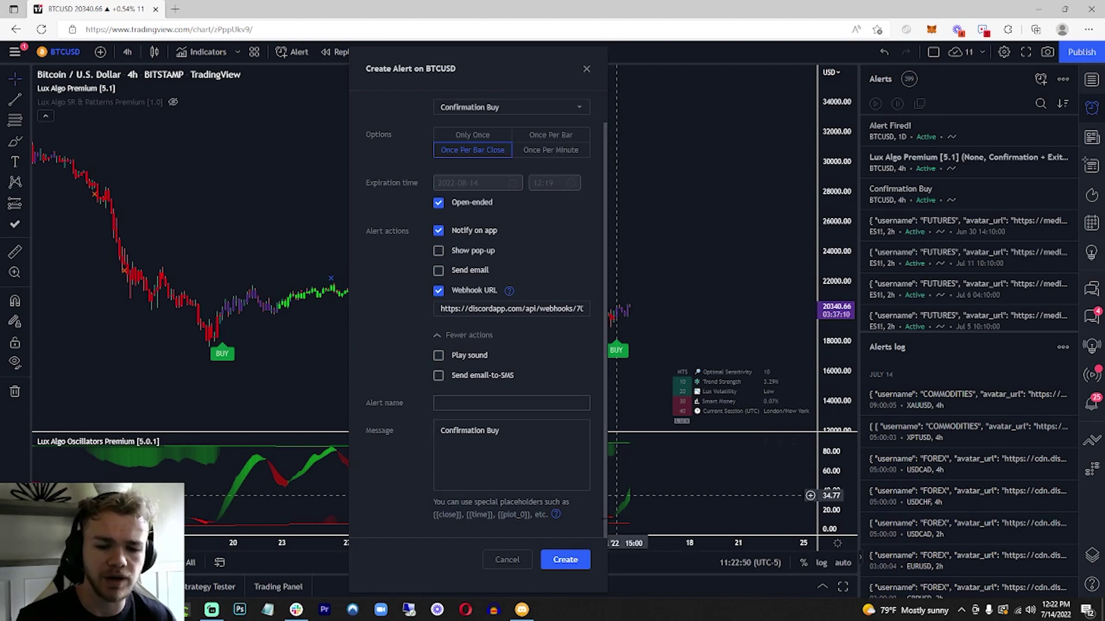
left_click(565, 560)
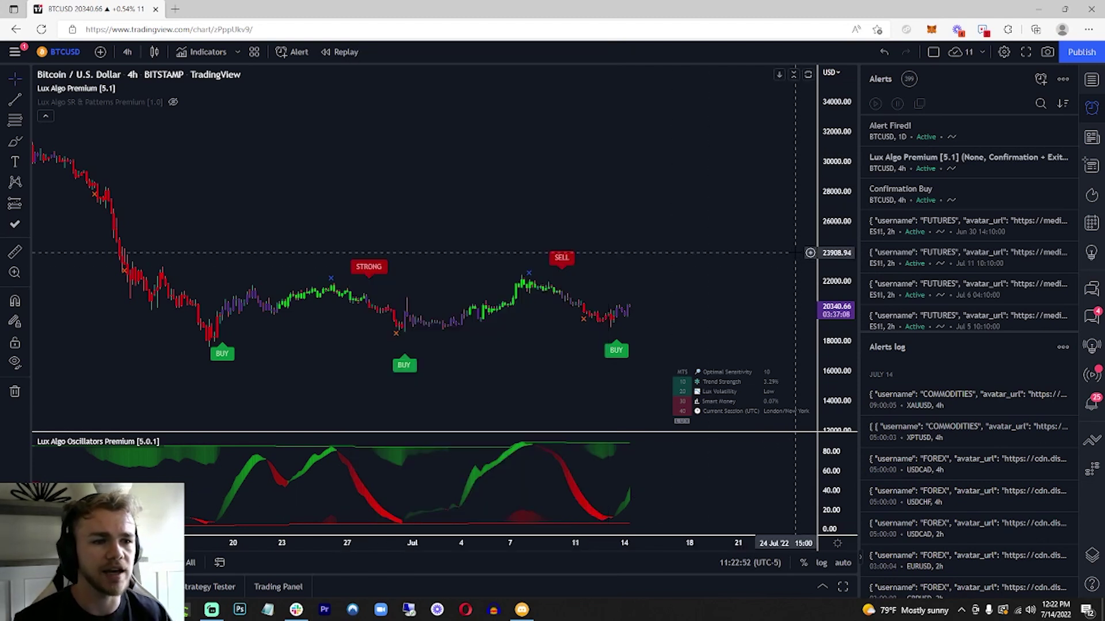
mouse_move(1068, 157)
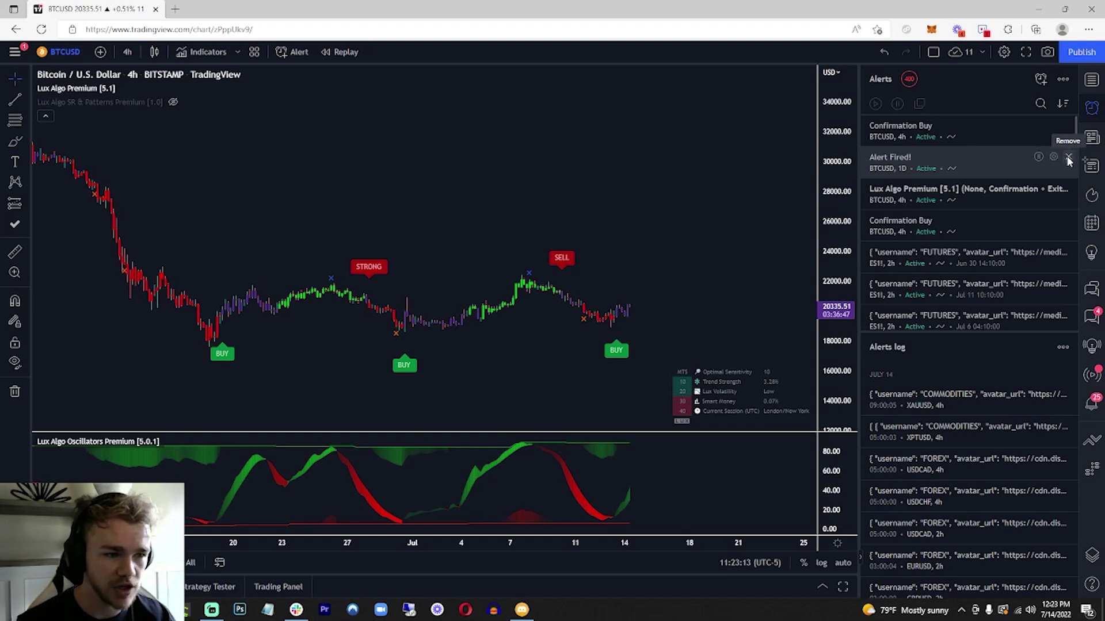
- Remove the fired alert and enable the Confirmation Buy, Strong Buy and Exit Buy conditions
left_click(1068, 157)
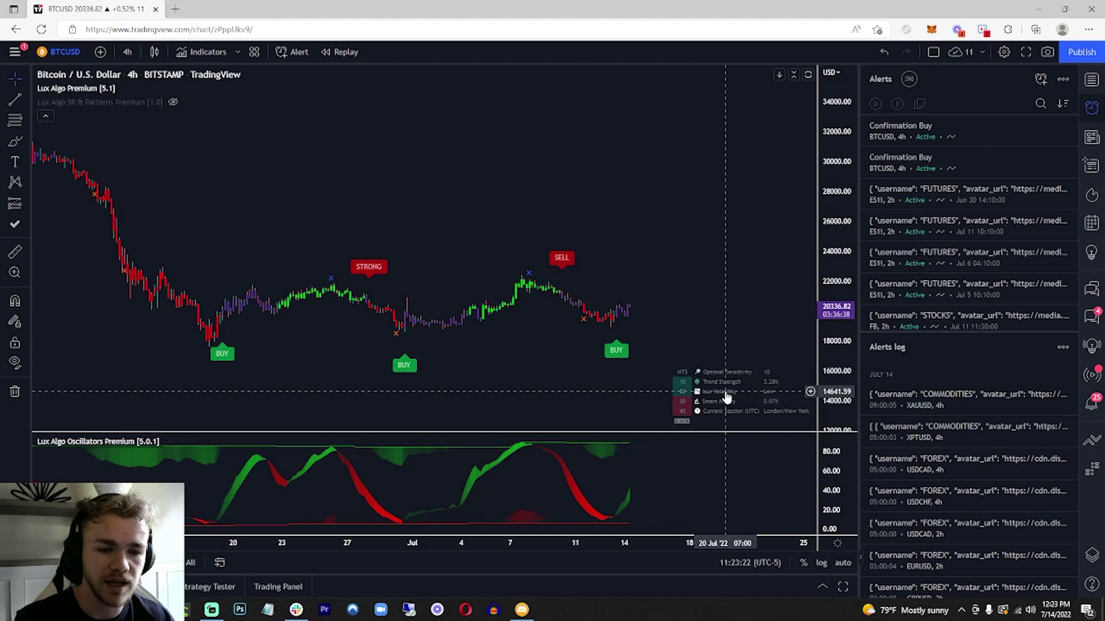
double_click(724, 397)
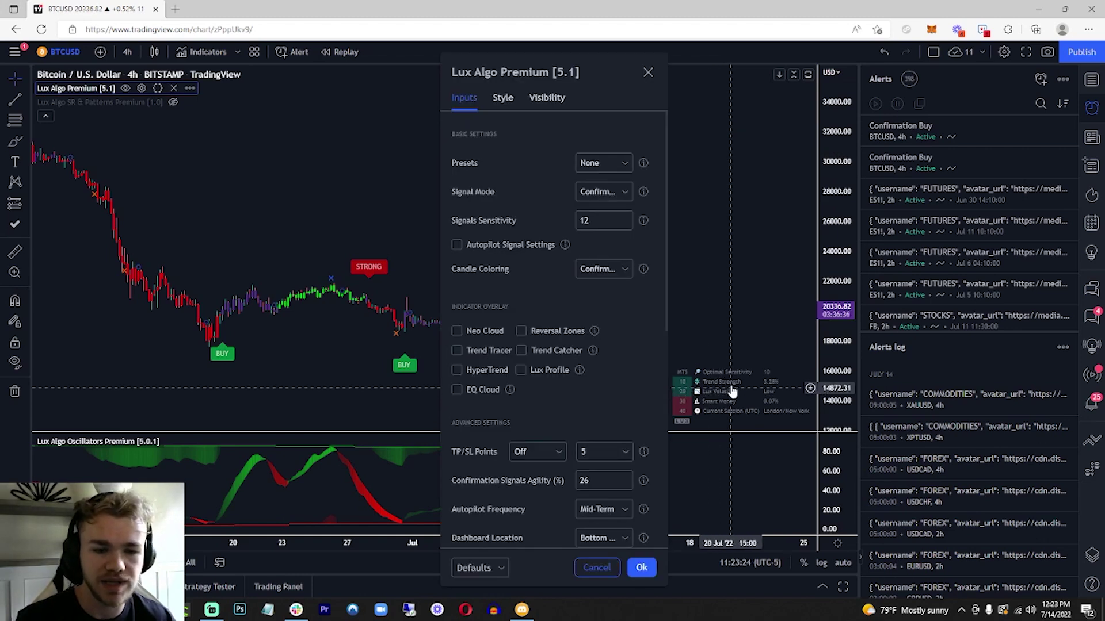
key("Escape")
double_click(726, 395)
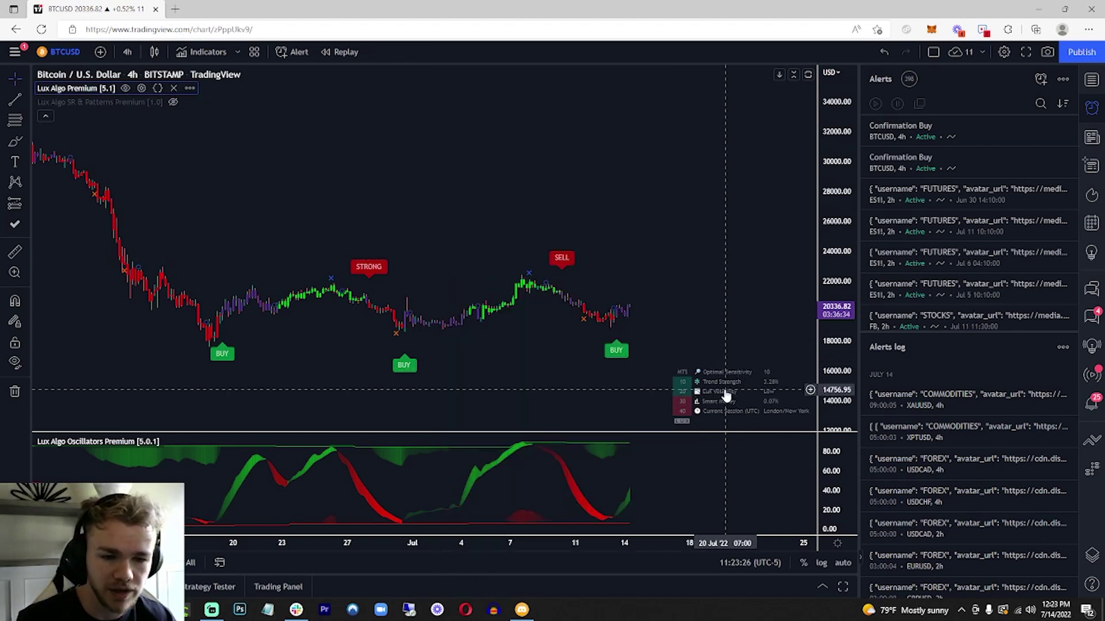
scroll(527, 342, "down", 7)
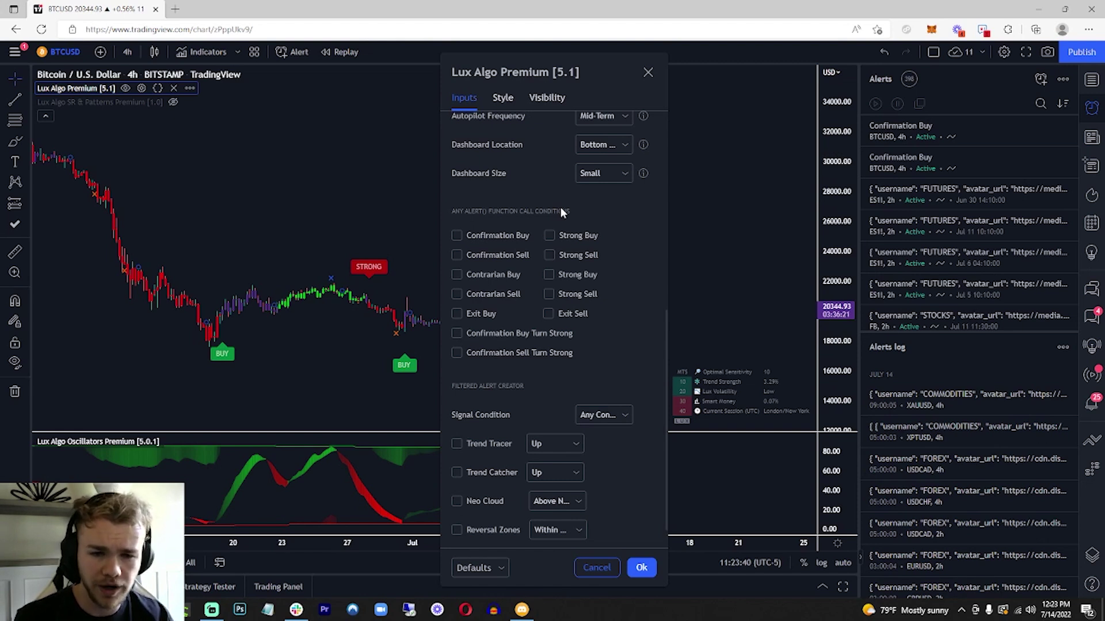
left_click(499, 234)
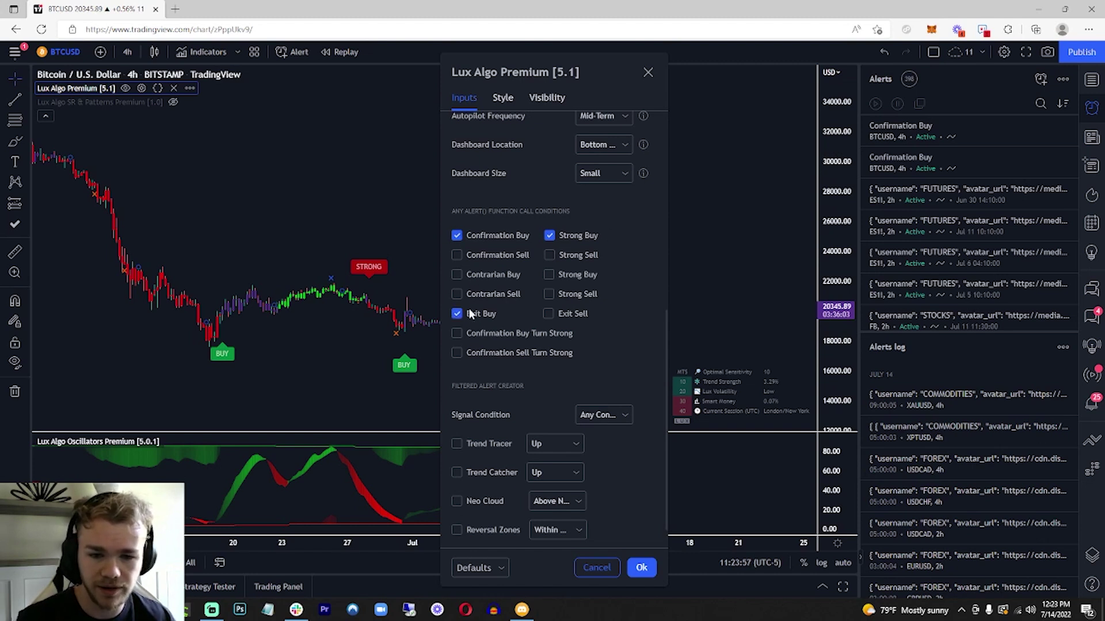
left_click(641, 568)
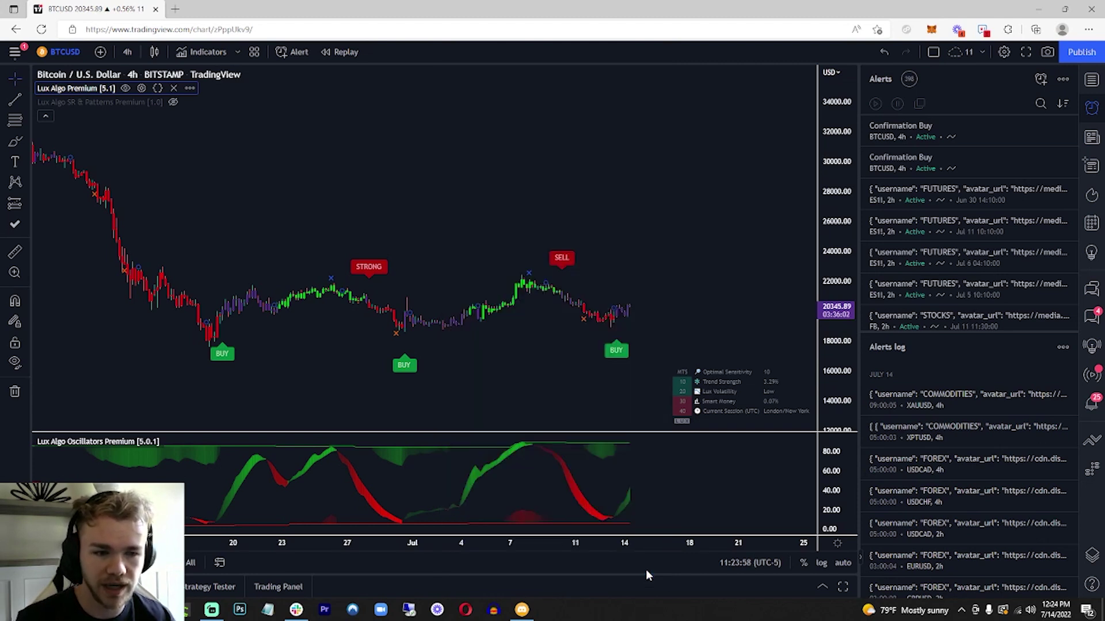
- Create a BTCUSD alert on Lux Algo Premium's any alert() function call, sent to the webhook
left_click(1040, 81)
left_click(551, 125)
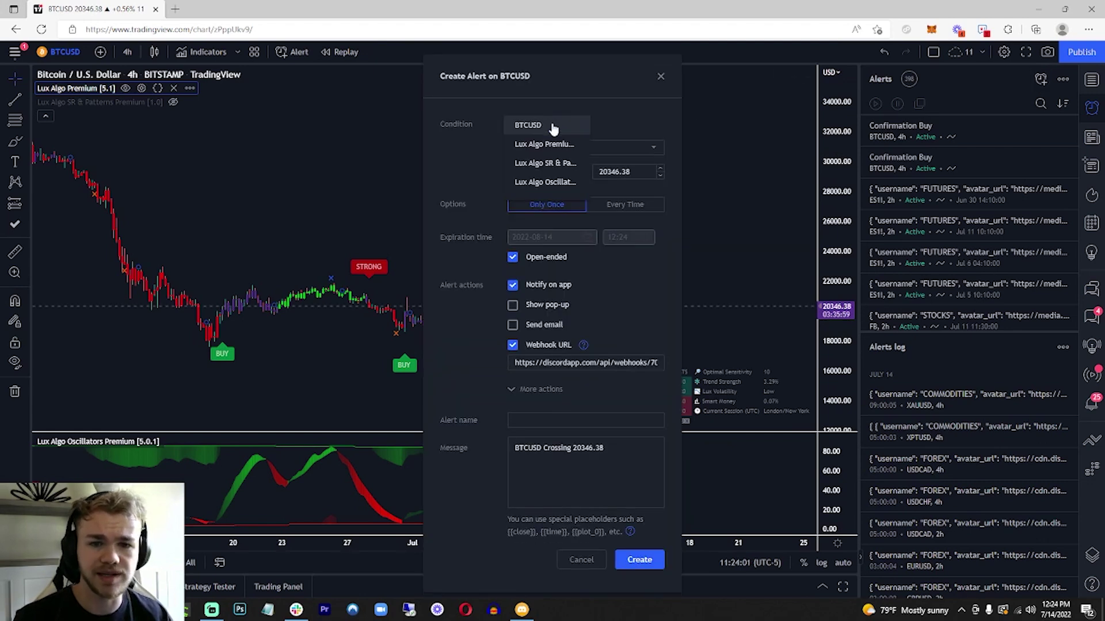
left_click(544, 145)
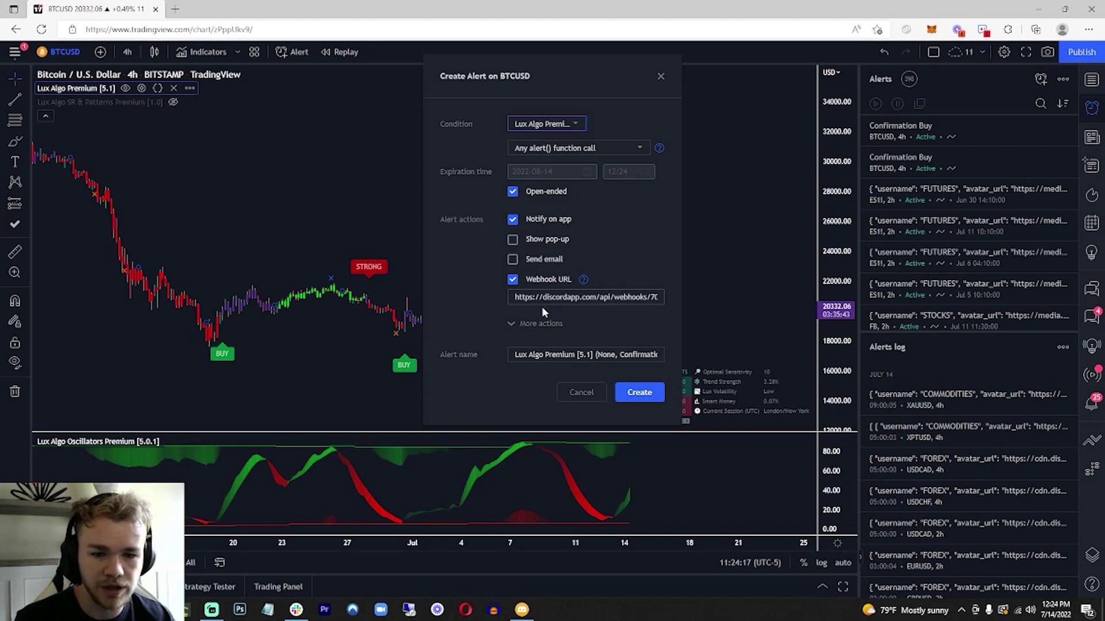
left_click(529, 349)
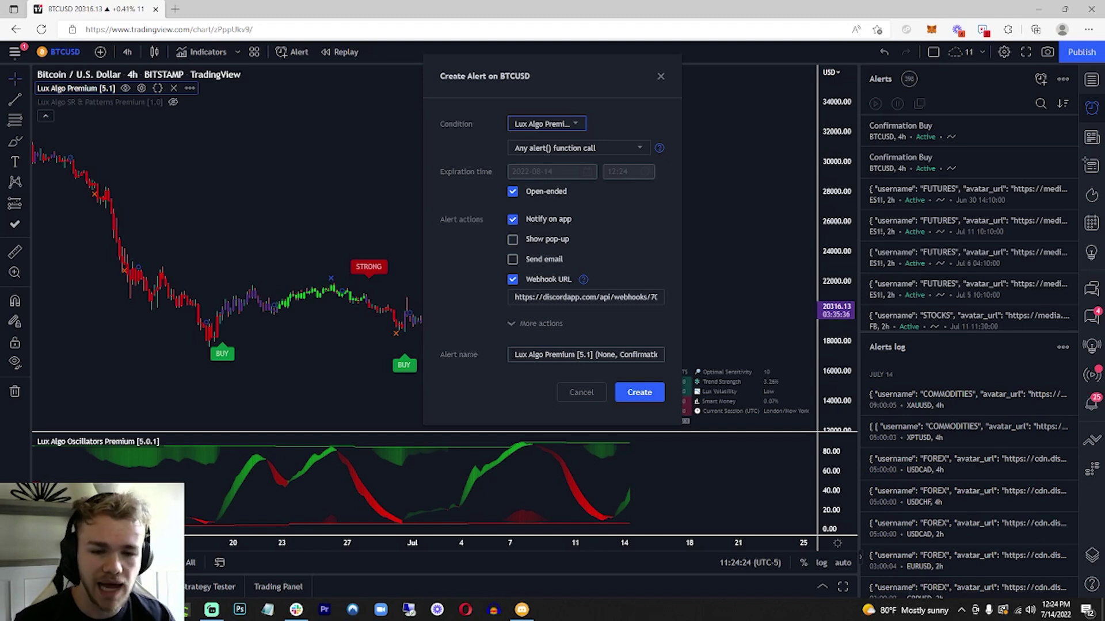
left_click(656, 355)
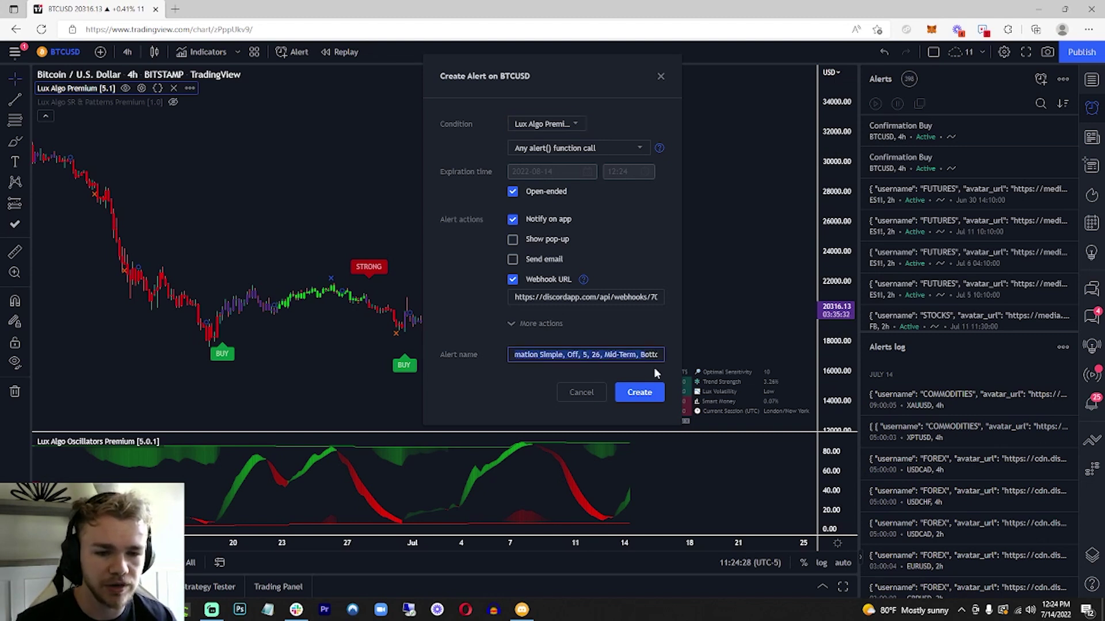
left_click(649, 394)
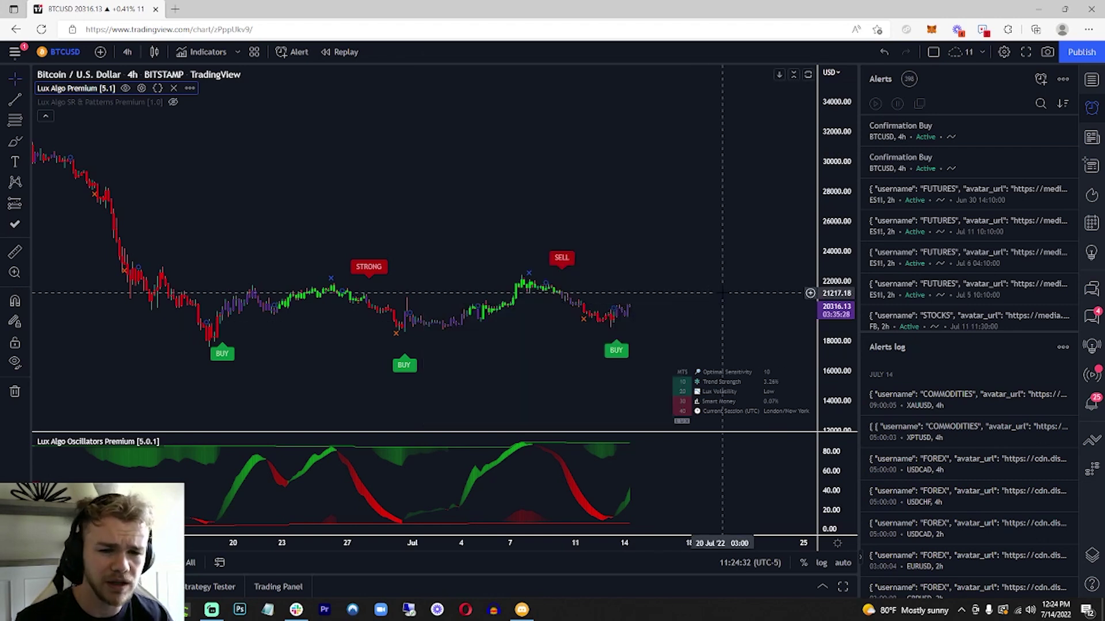
double_click(717, 383)
scroll(606, 378, "down", 7)
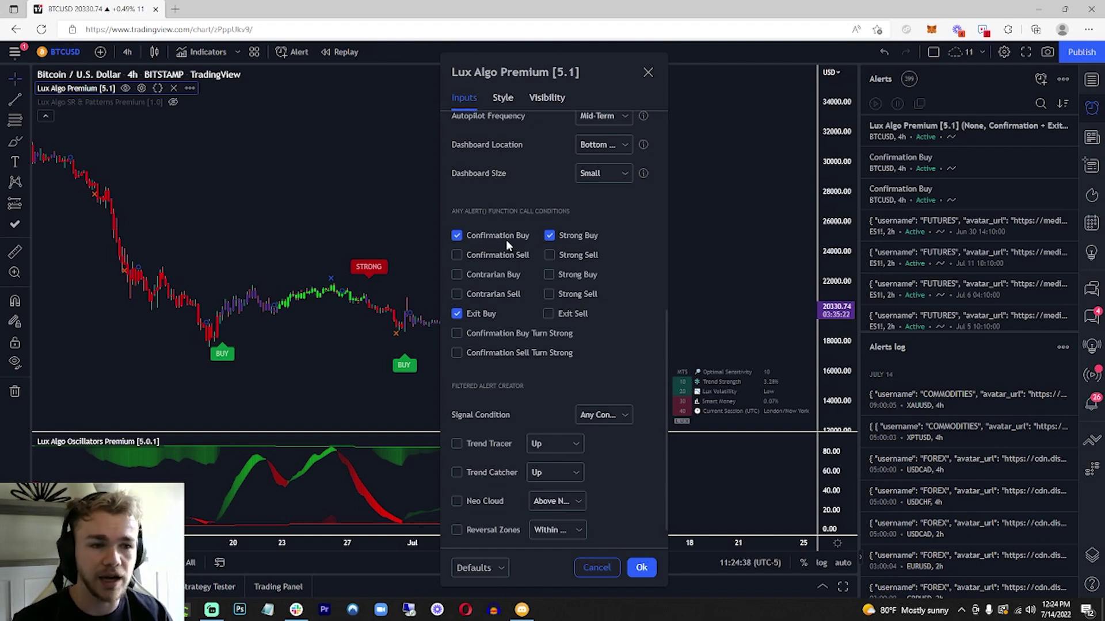
left_click(708, 225)
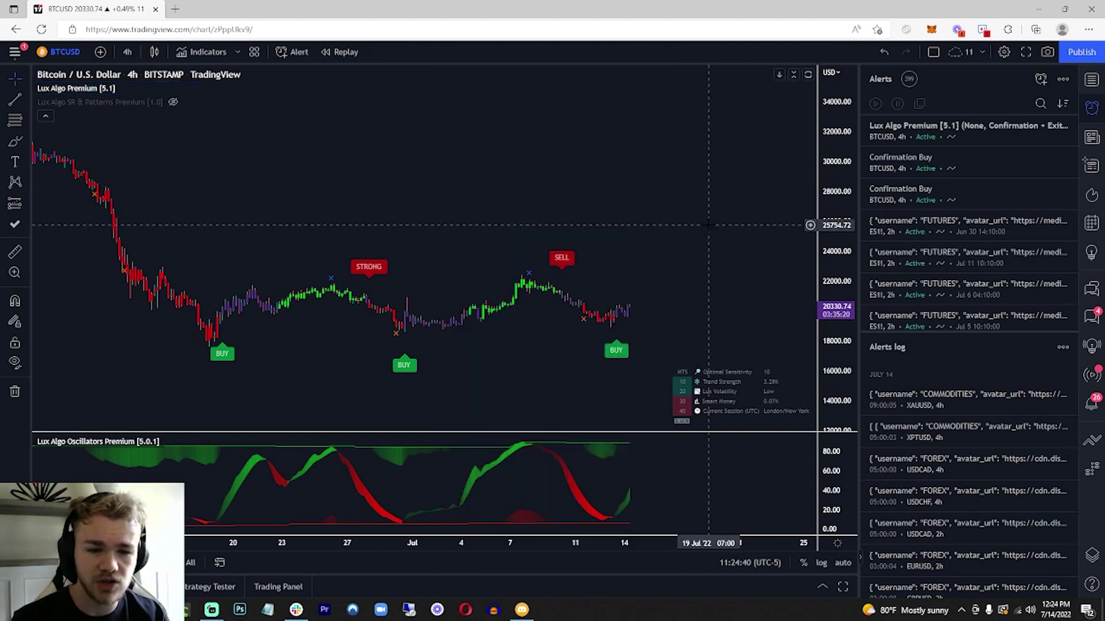
double_click(722, 391)
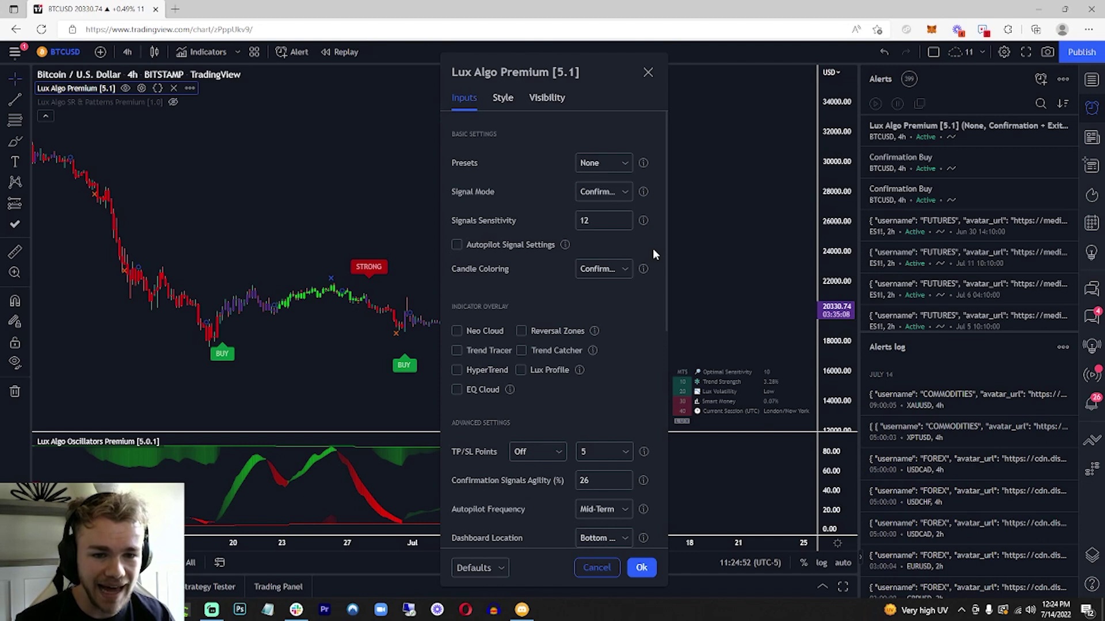
left_click(592, 220)
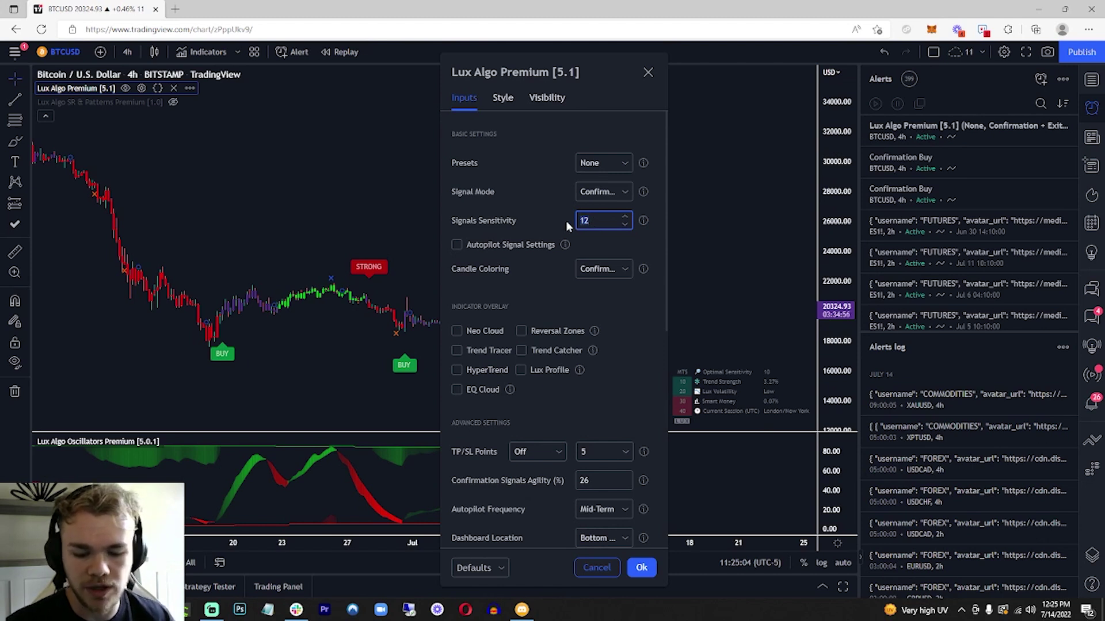
type("18")
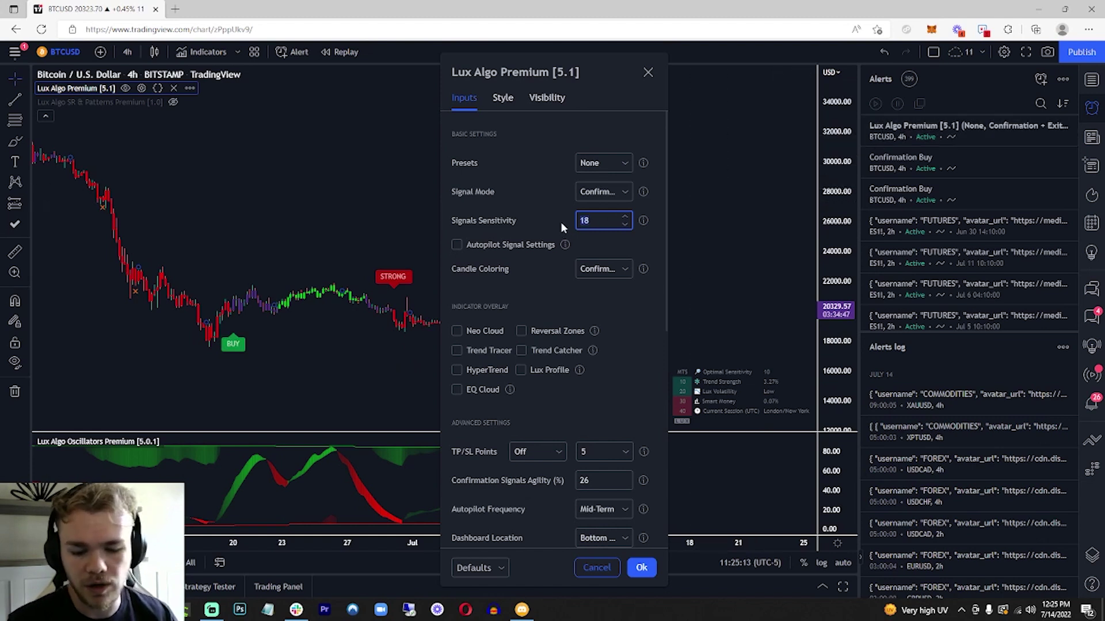
key("Return")
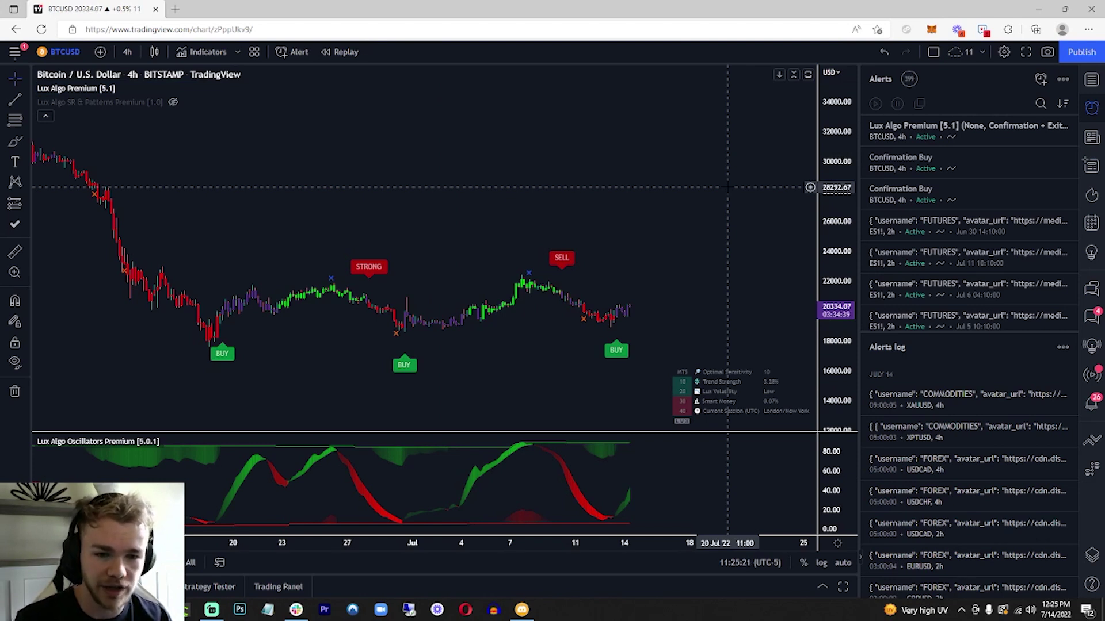
- Open and scroll the Lux Algo Premium settings, then pan the chart to earlier history
double_click(717, 391)
scroll(558, 325, "down", 2)
scroll(558, 326, "down", 5)
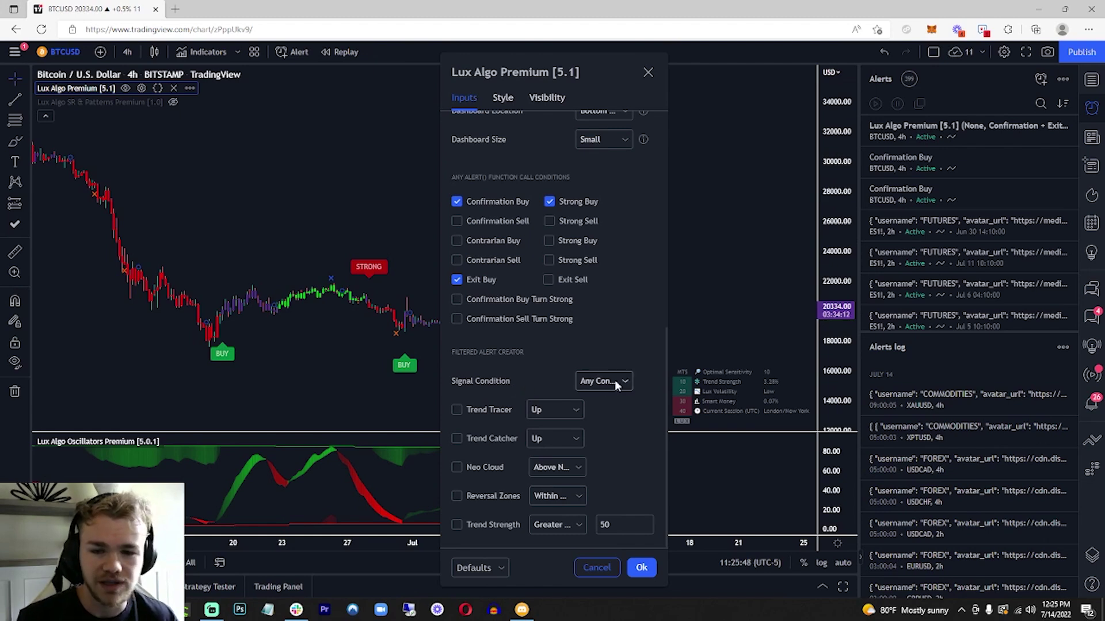
left_click_drag(340, 222, 409, 216)
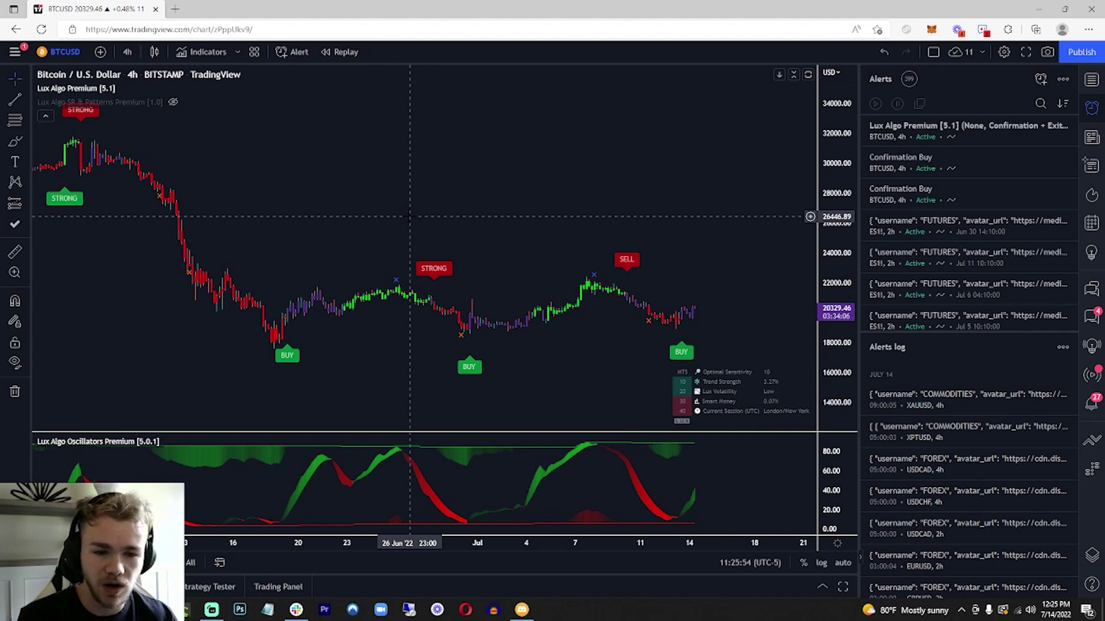
- Reopen the settings and open the Filtered Alert Creator's Signal Condition dropdown
double_click(734, 402)
left_click(602, 192)
left_click(601, 214)
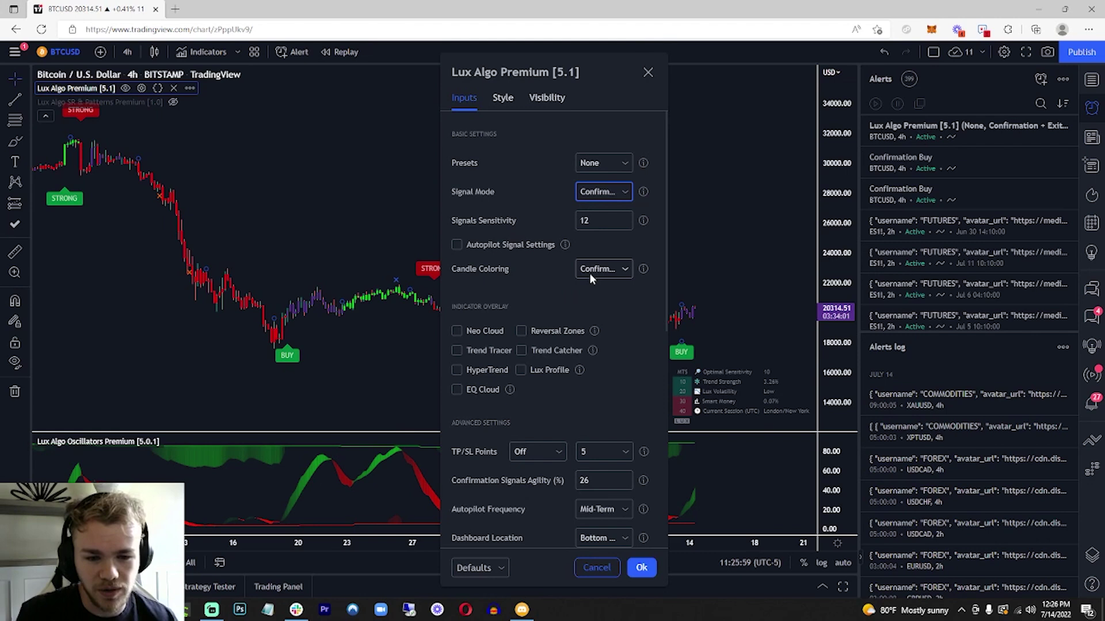
scroll(589, 272, "down", 7)
left_click(589, 382)
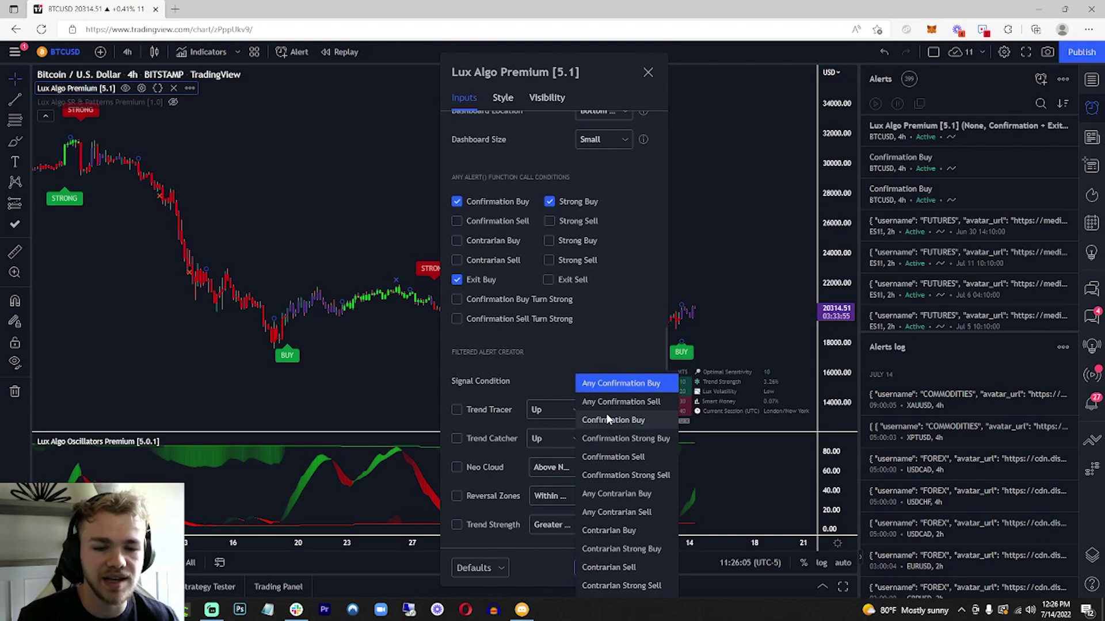
- Set the filtered alert to Any Confirmation Buy with a Trend Tracer (Up) filter
left_click(630, 384)
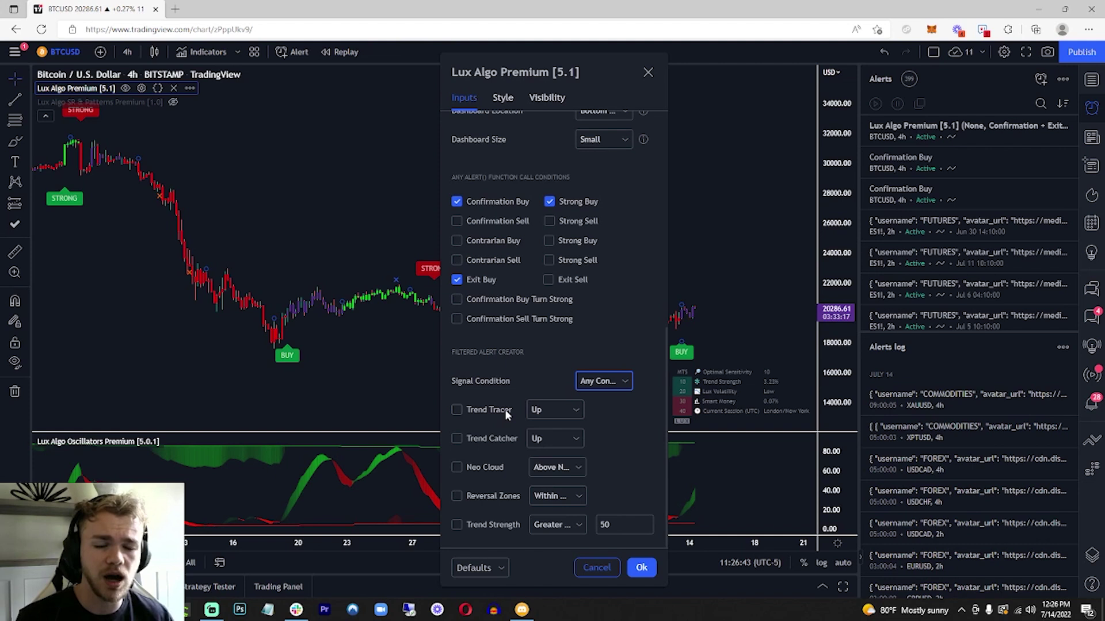
left_click(499, 409)
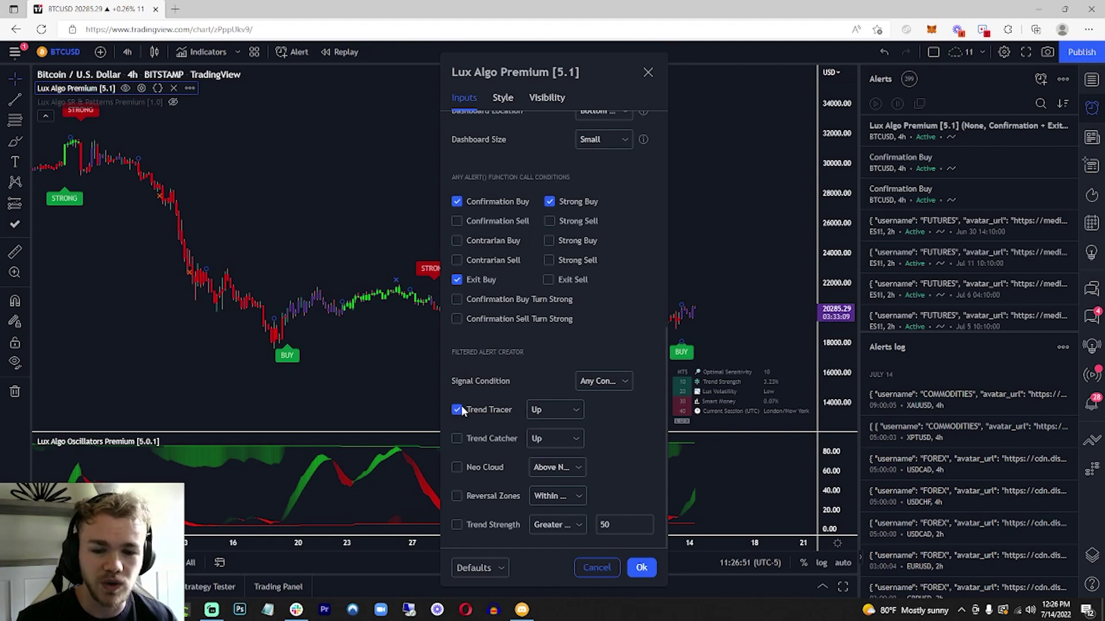
left_click(594, 383)
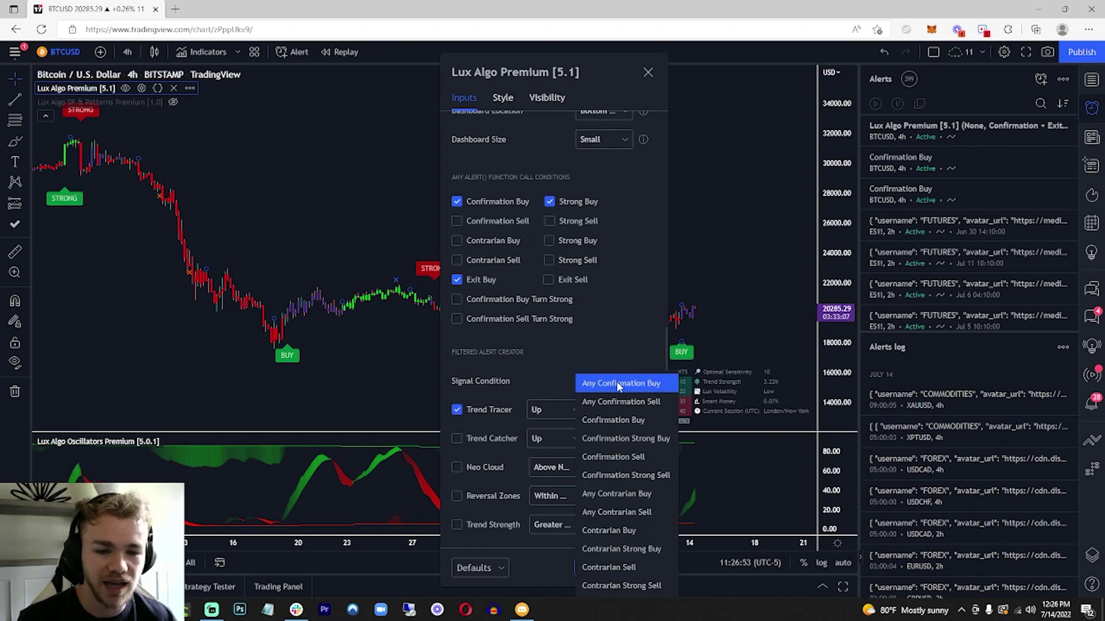
left_click(618, 384)
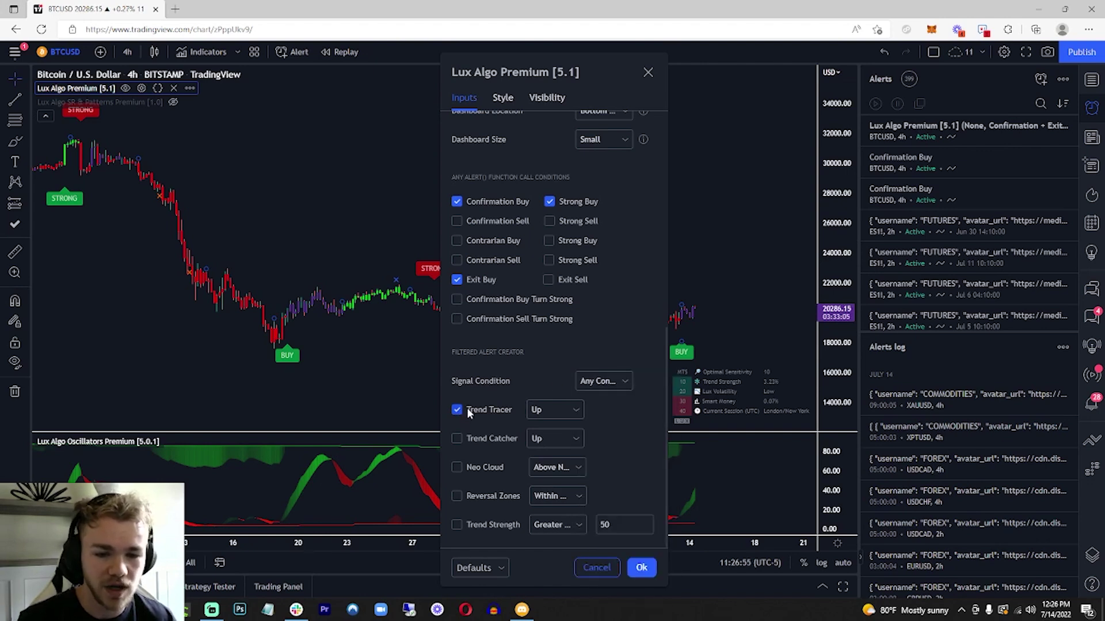
left_click(554, 409)
- Enable the Trend Tracer overlay, apply settings, and shift the chart to recent candles
scroll(574, 355, "up", 5)
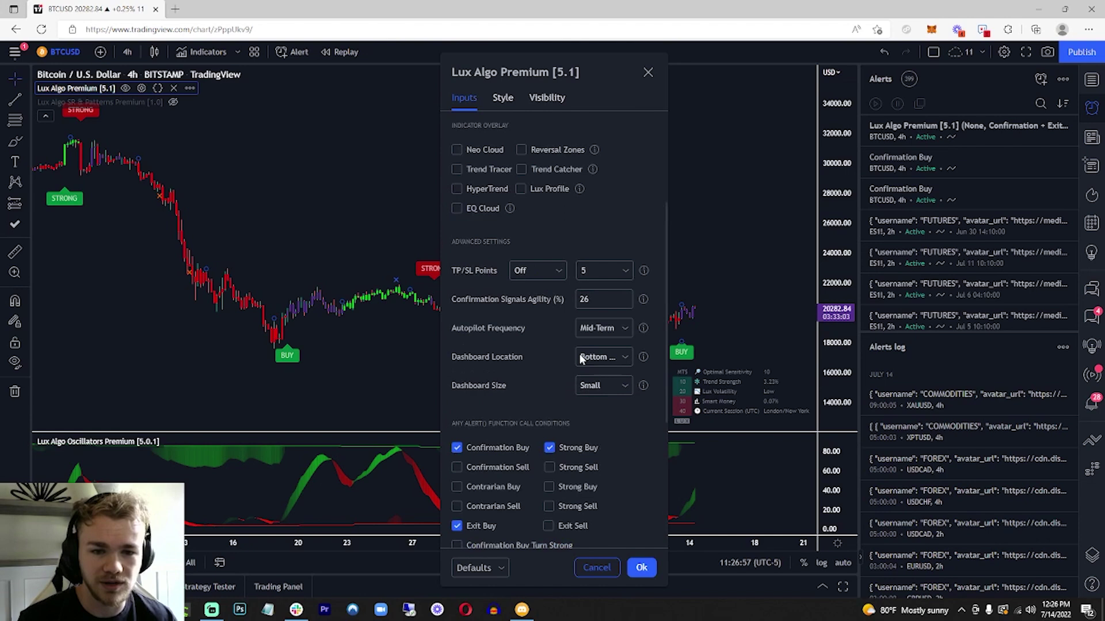
scroll(579, 355, "up", 3)
left_click(488, 350)
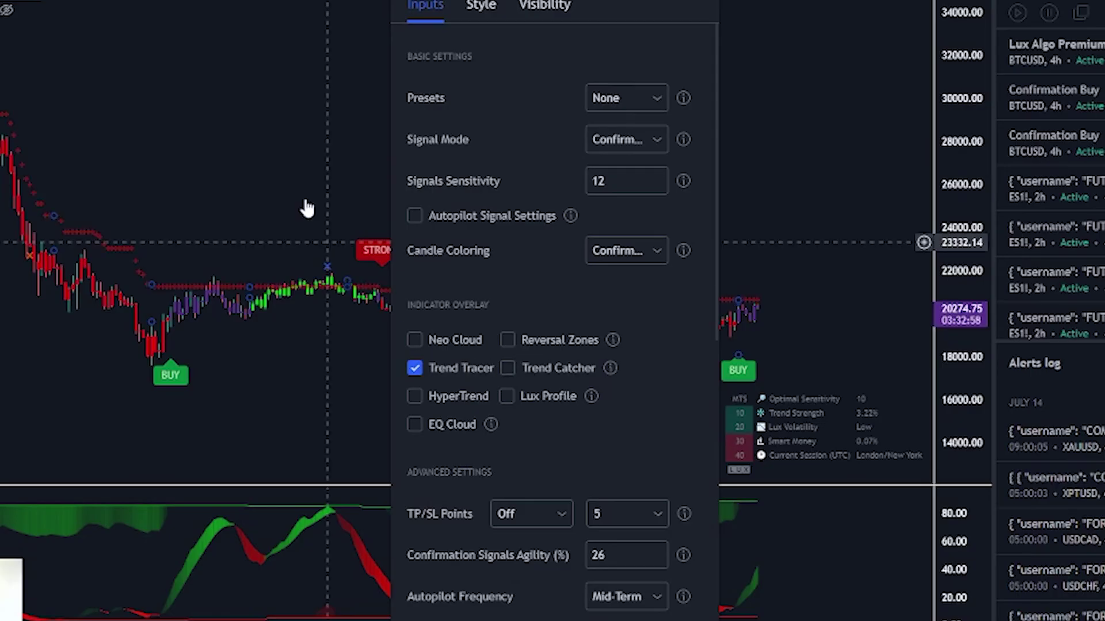
left_click(322, 178)
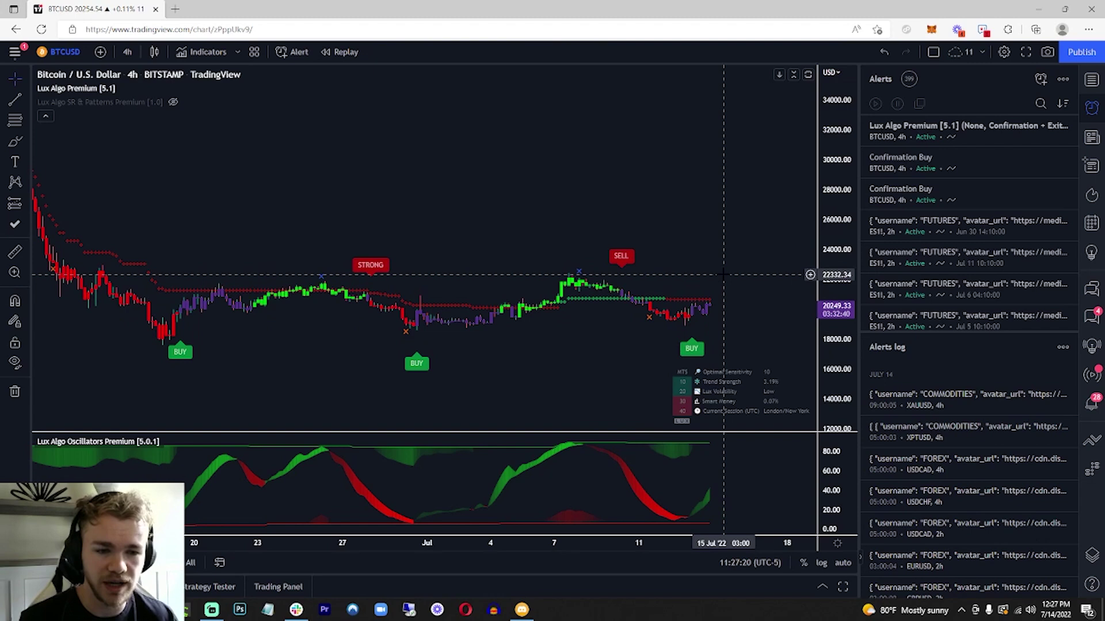
mouse_move(701, 270)
left_mouse_down()
mouse_move(606, 278)
mouse_move(677, 300)
left_mouse_up()
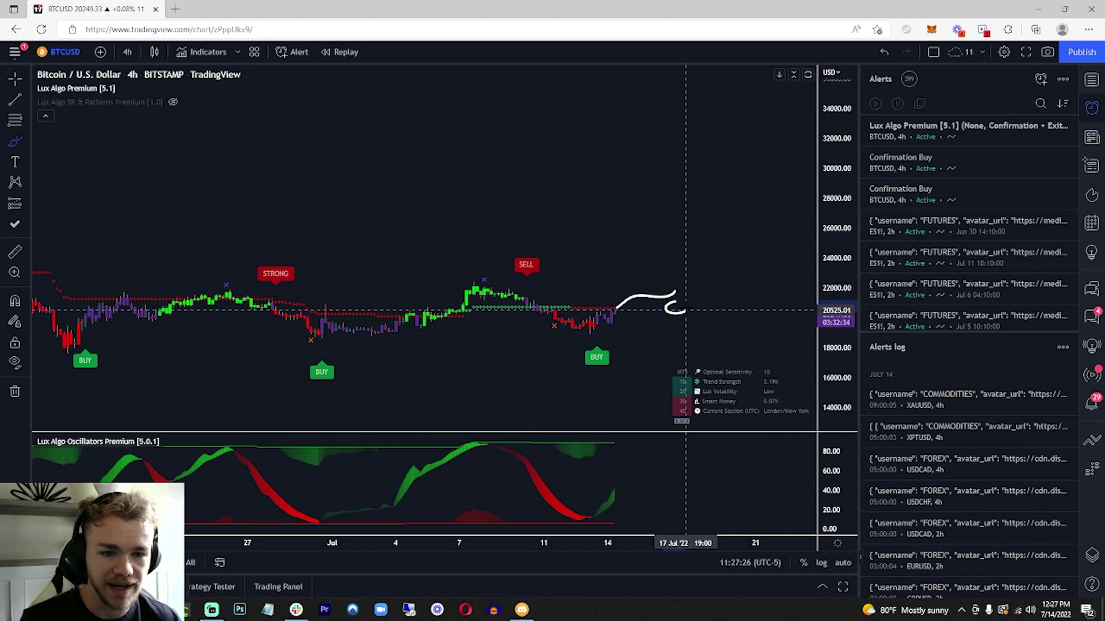
left_click(16, 80)
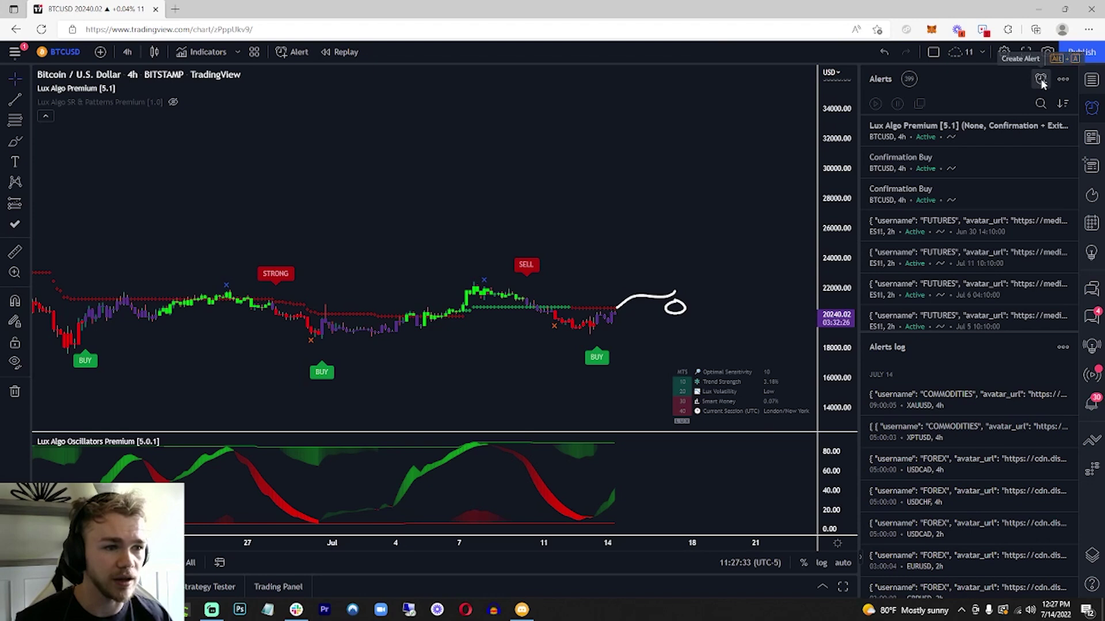
- Set up a BTCUSD alert on Lux Algo Premium's Filtered Signal Alert, firing once per bar close
left_click(1041, 81)
left_click(564, 123)
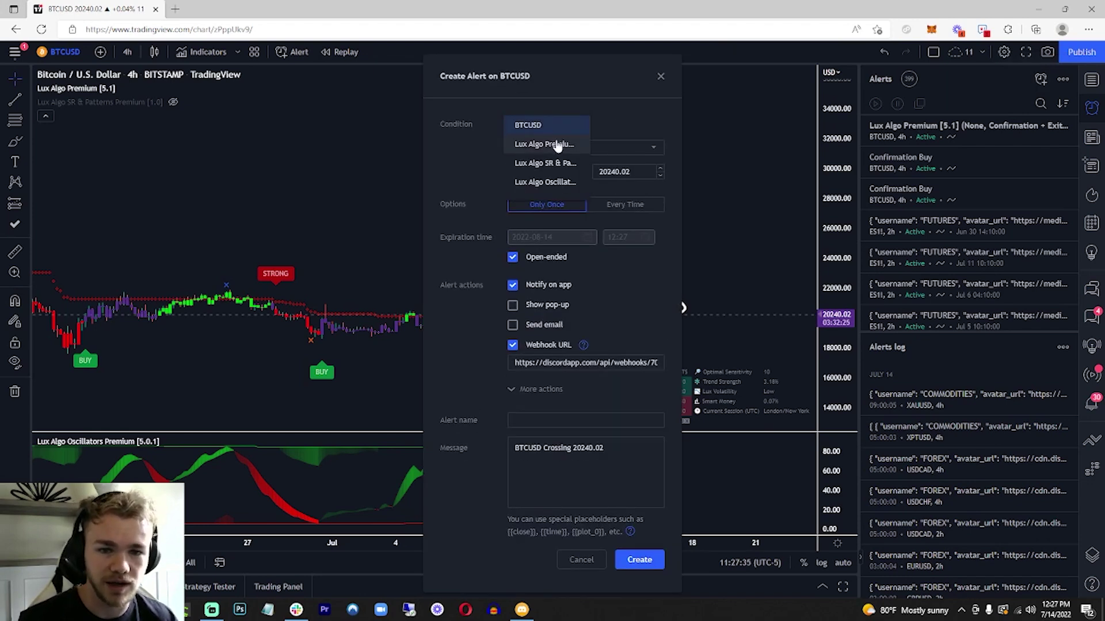
left_click(567, 144)
scroll(574, 226, "down", 2)
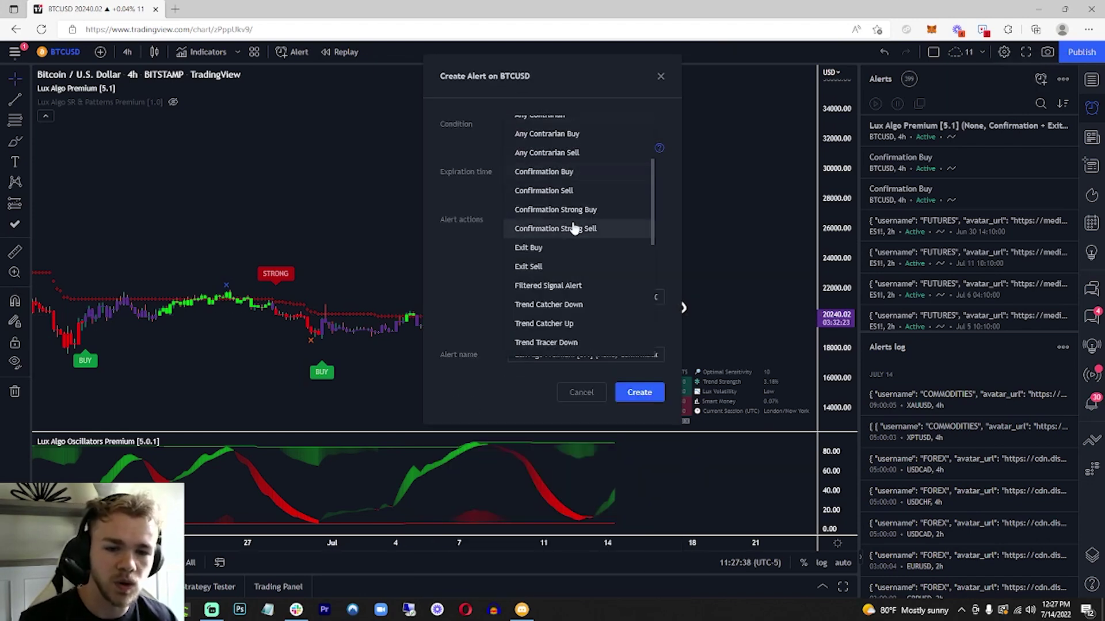
scroll(574, 228, "down", 1)
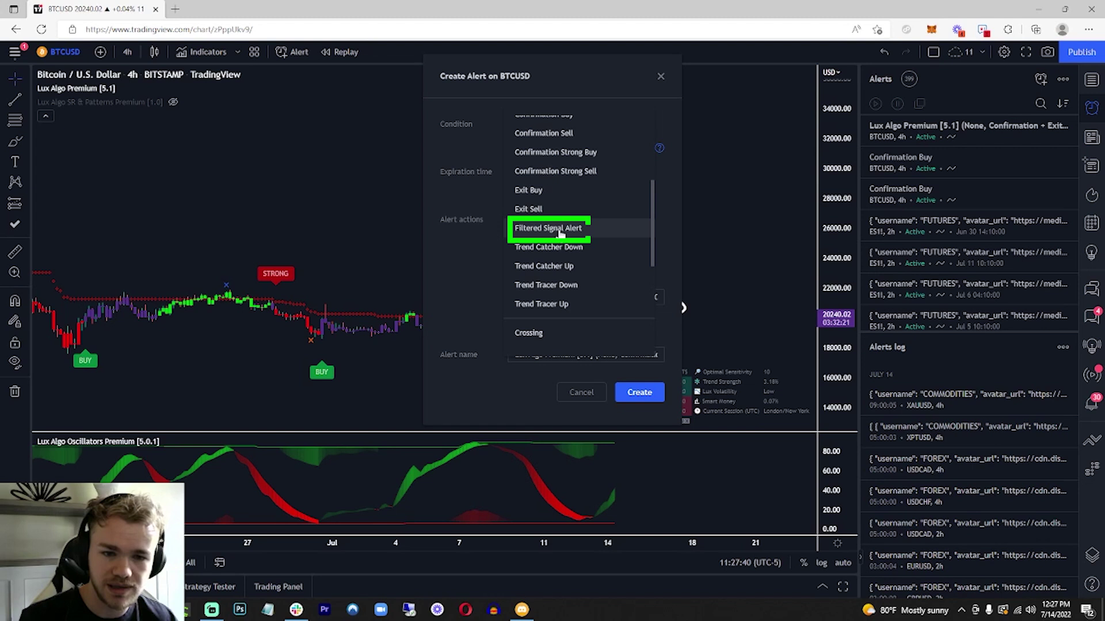
left_click(560, 229)
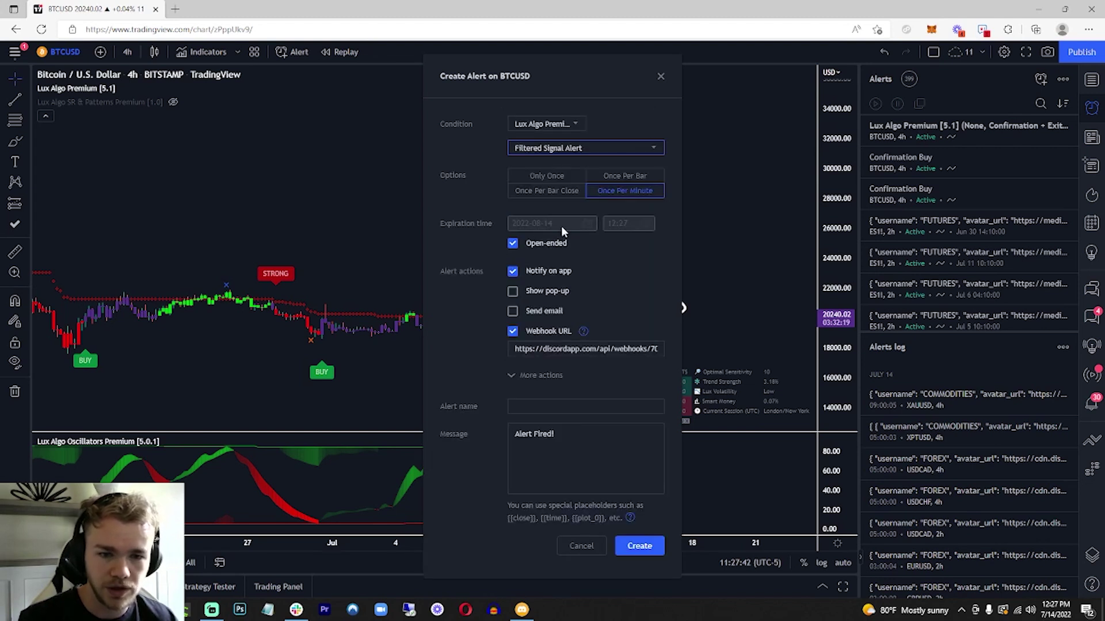
left_click(563, 193)
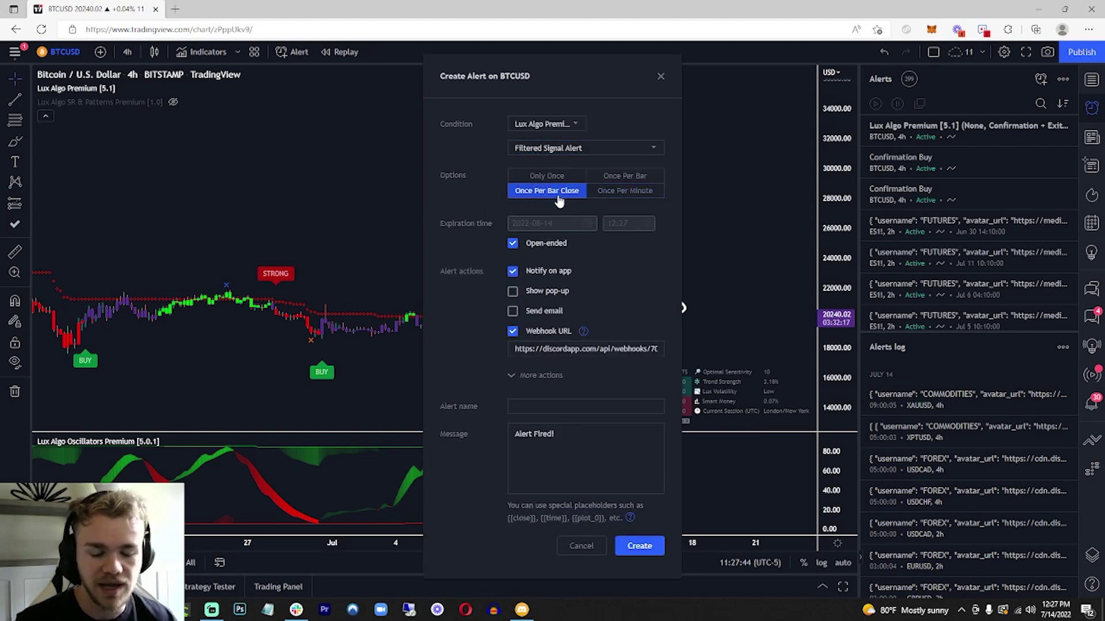
- Replace the alert message with 'Filtered Signal Alert' and create the alert
left_click_drag(577, 432, 517, 426)
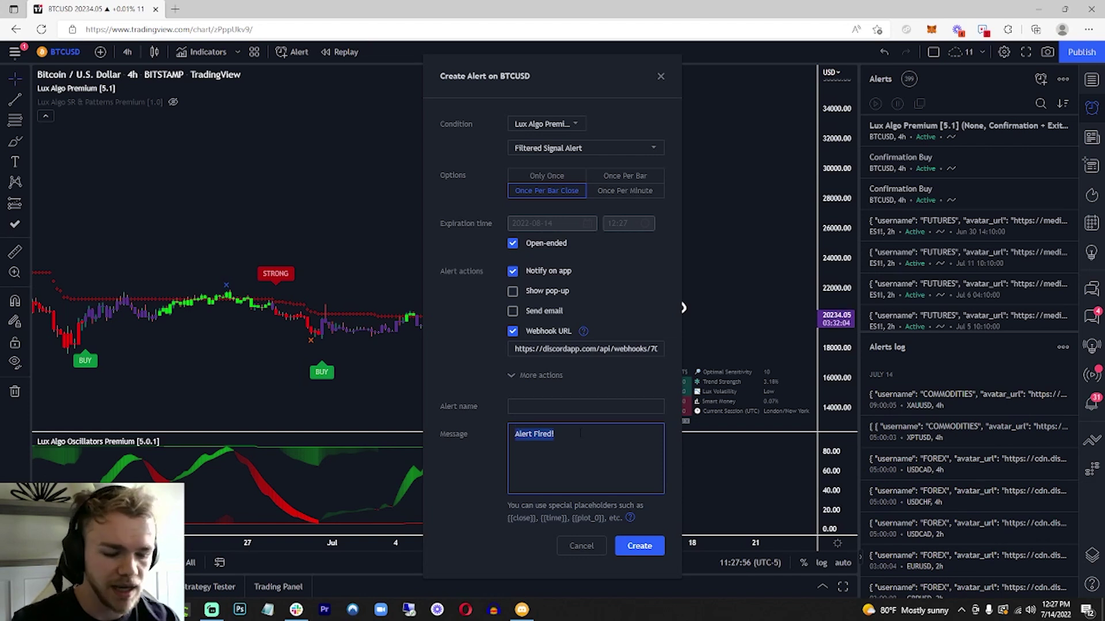
type("Filter")
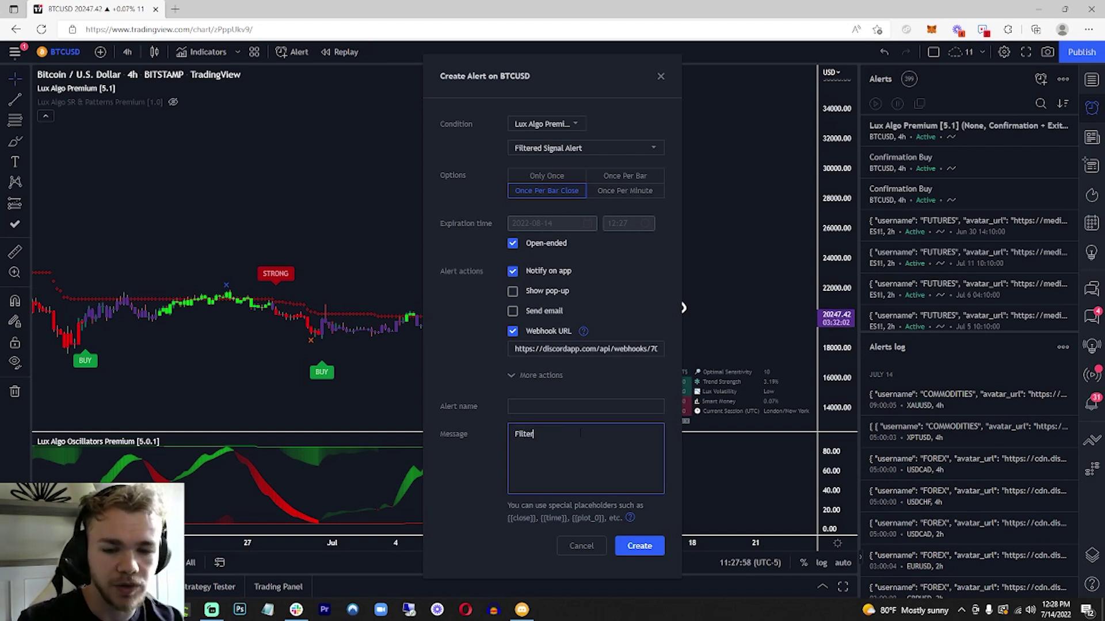
type("ed Signal Aler")
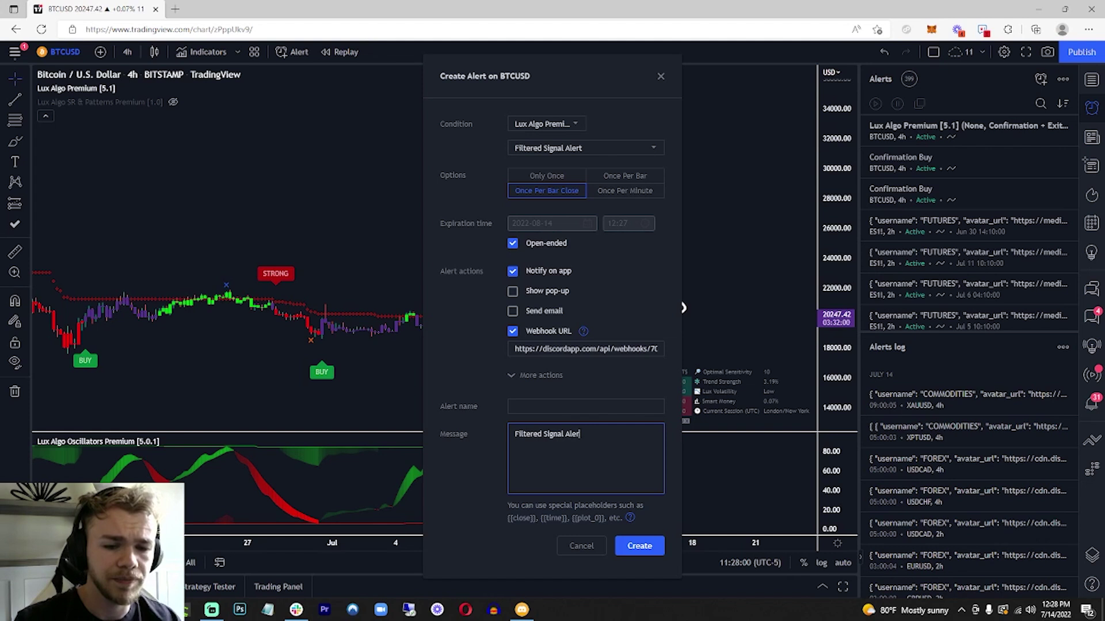
type("t")
left_click(639, 546)
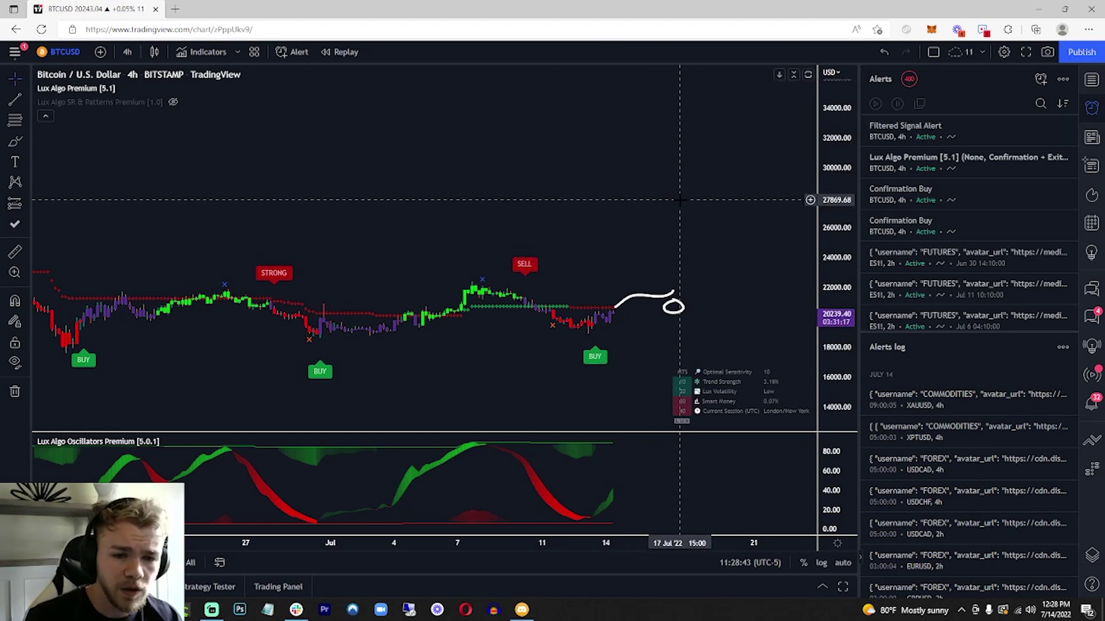
- Remove the freehand drawing from the chart and close the alerts list
right_click(679, 199)
left_click(726, 458)
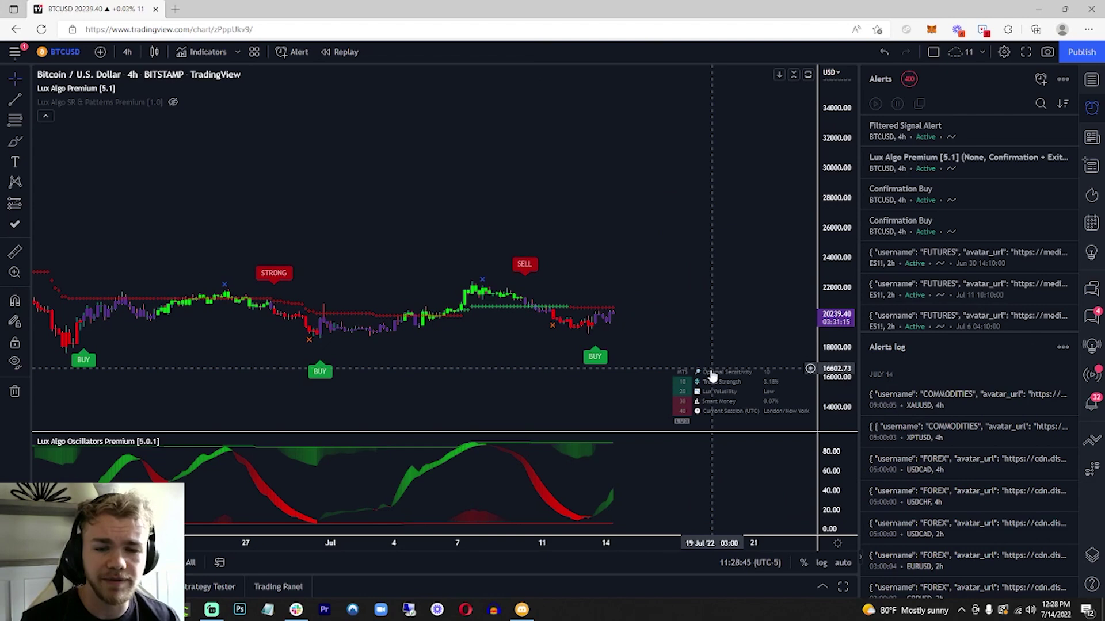
left_click(1091, 108)
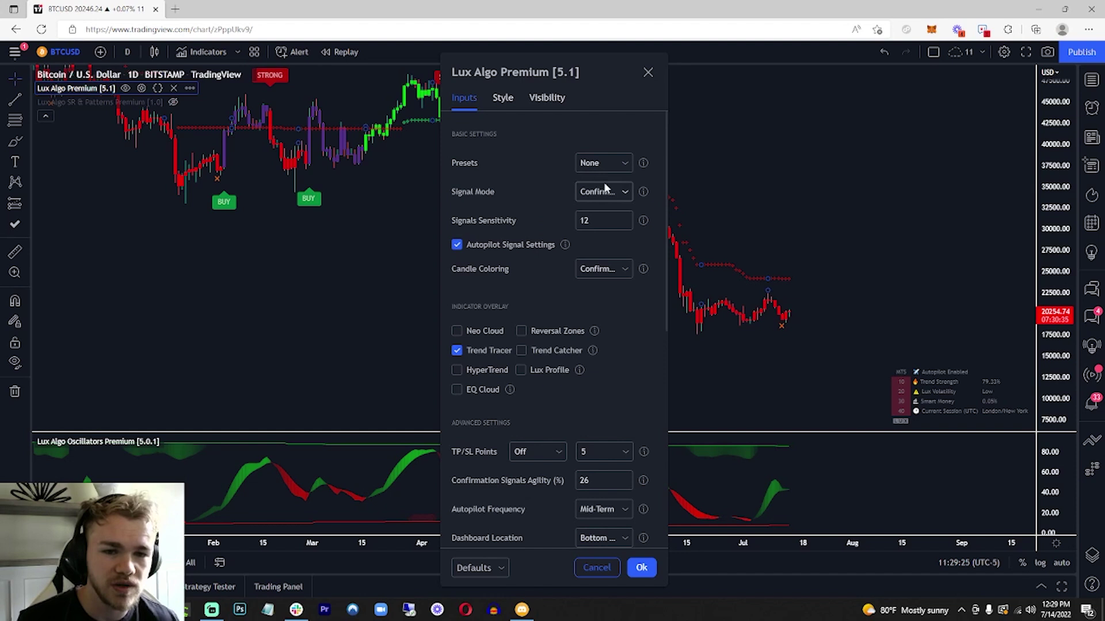
- Apply Lux Algo Premium's Neo Filter preset so its filter cloud appears on the chart
left_click(622, 163)
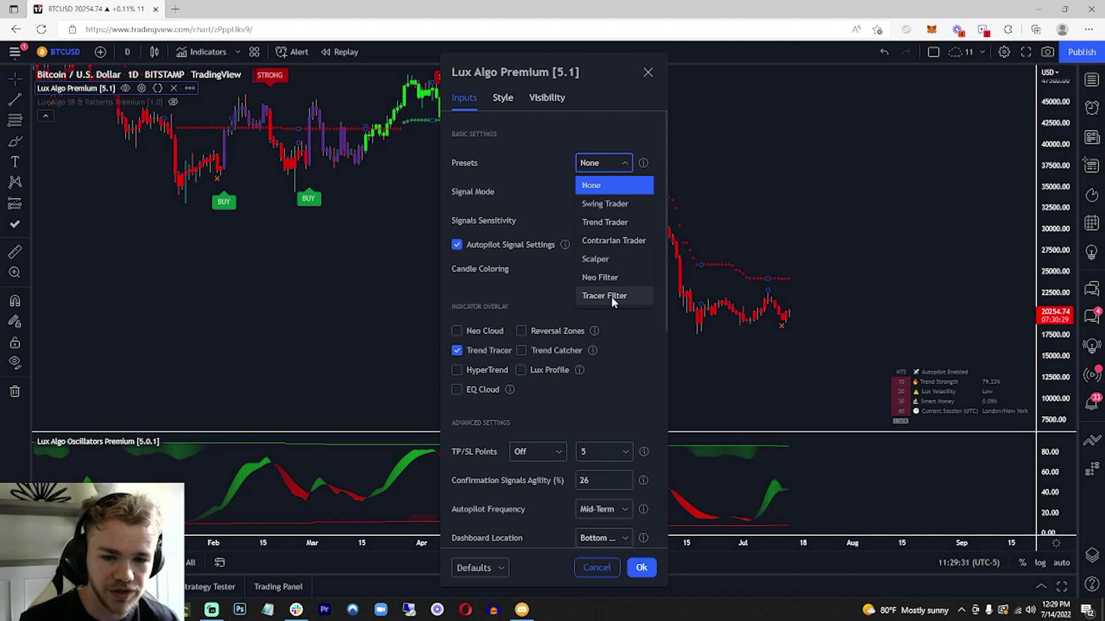
left_click(477, 349)
left_click(621, 163)
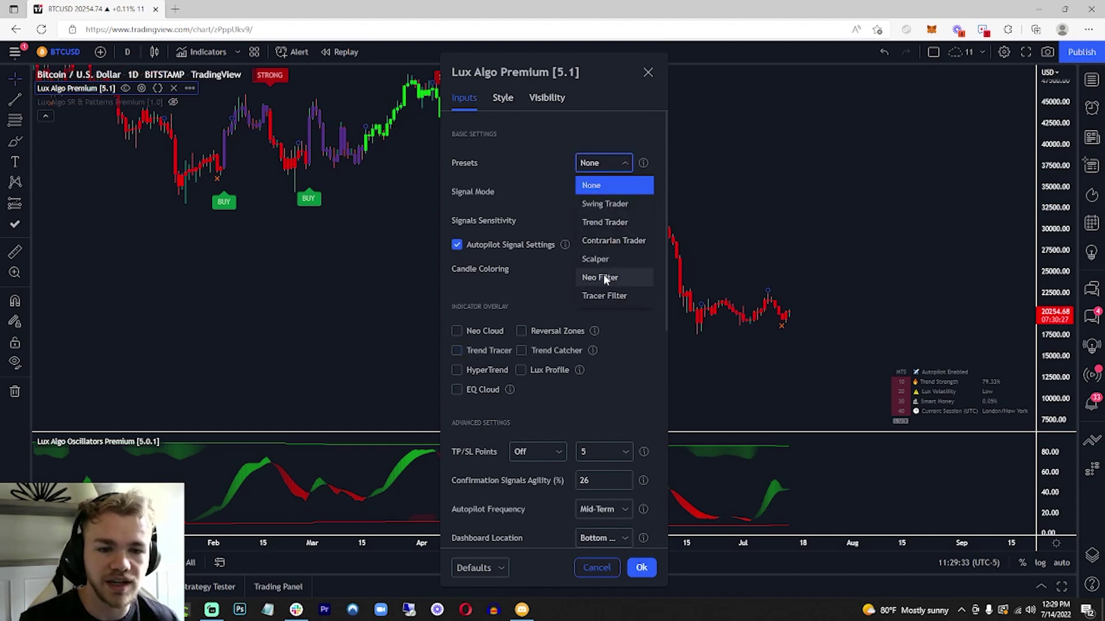
left_click(603, 277)
left_click_drag(770, 240, 805, 152)
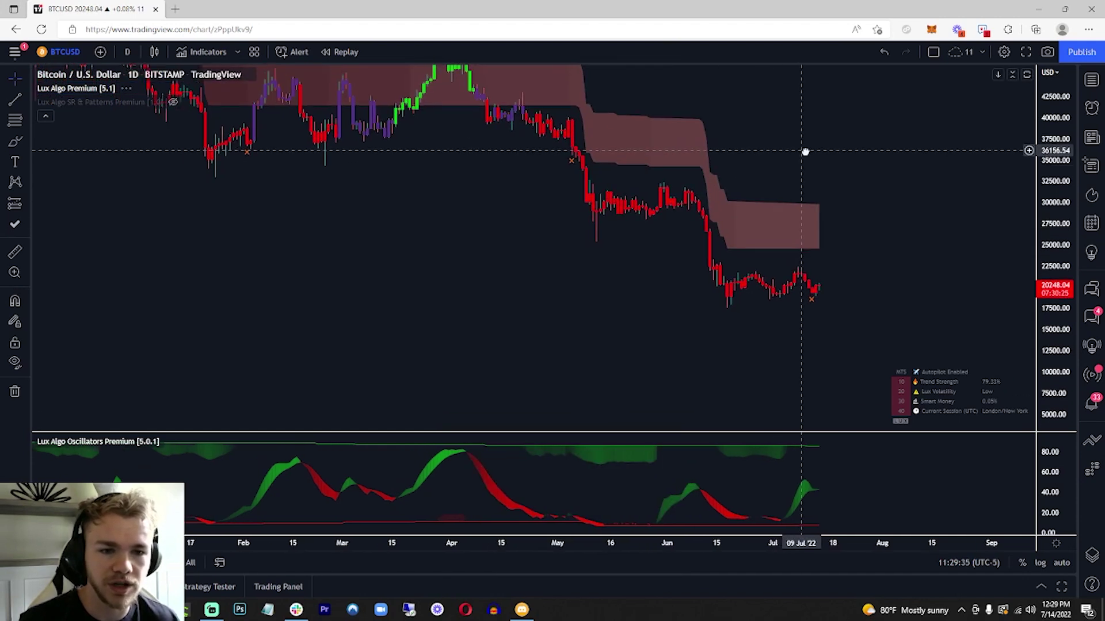
scroll(863, 173, "down", 3)
scroll(921, 230, "down", 3)
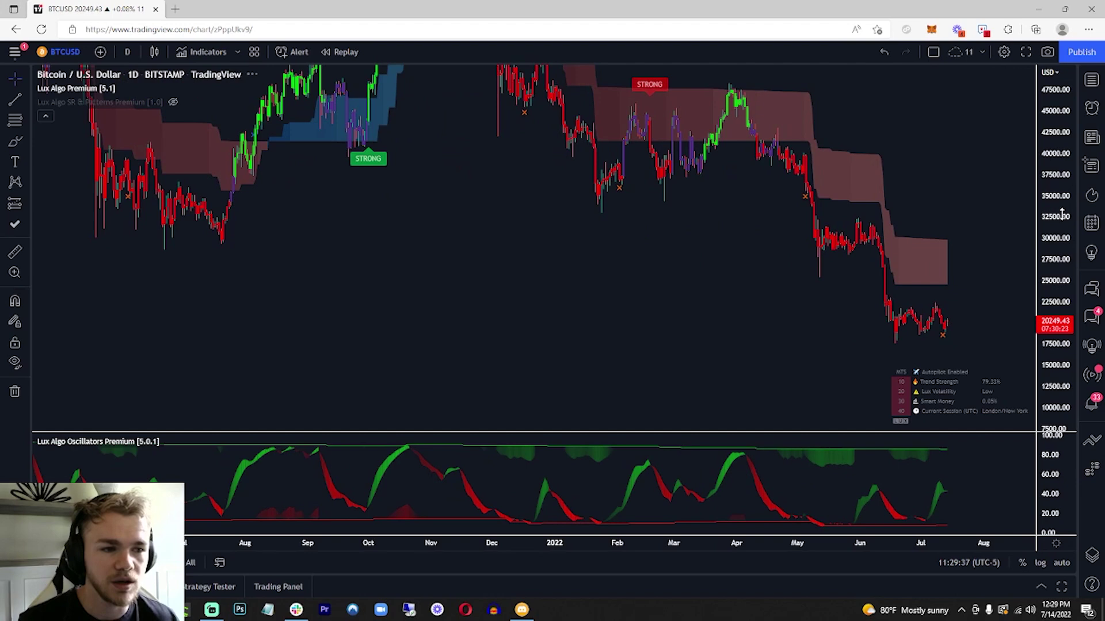
scroll(737, 329, "down", 2)
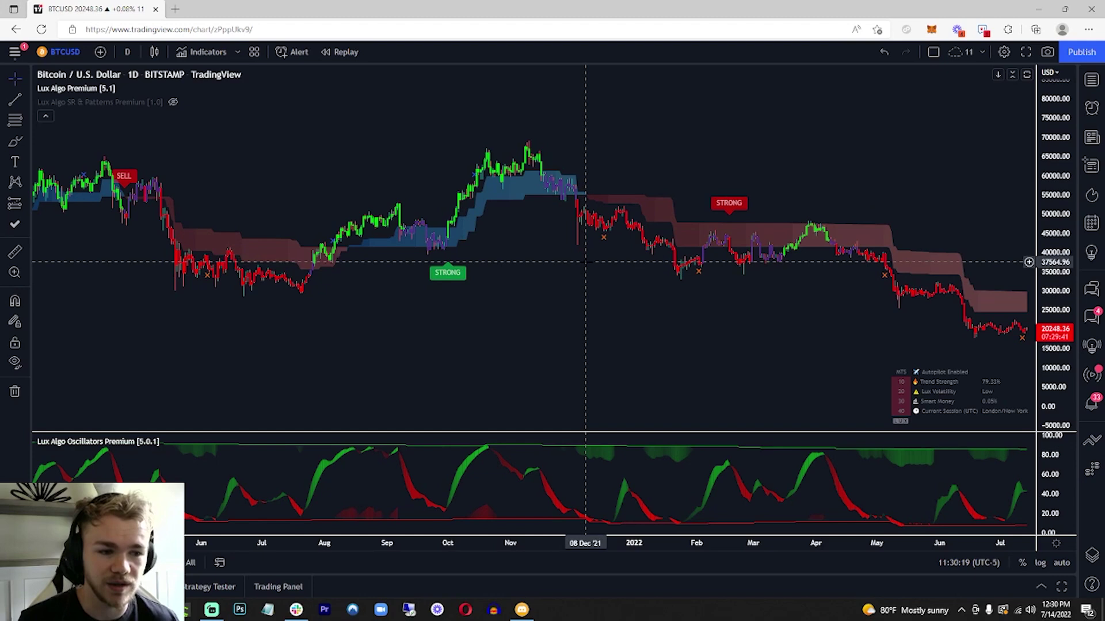
left_click_drag(583, 264, 564, 262)
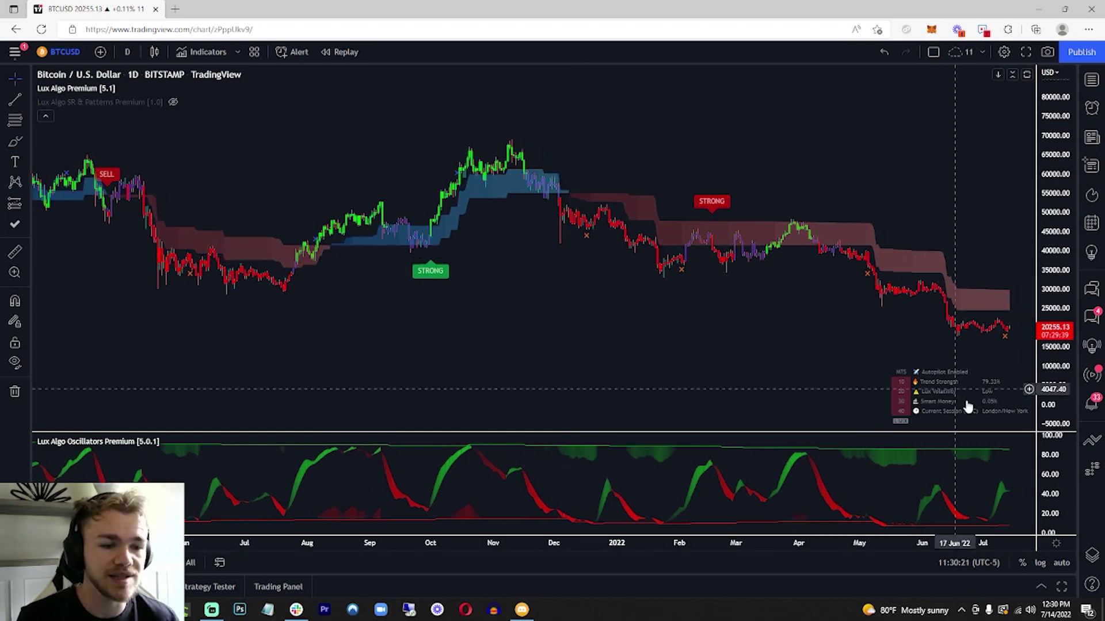
- Open the Lux Algo Premium settings and review its presets and alert conditions
left_click(141, 88)
left_click(620, 166)
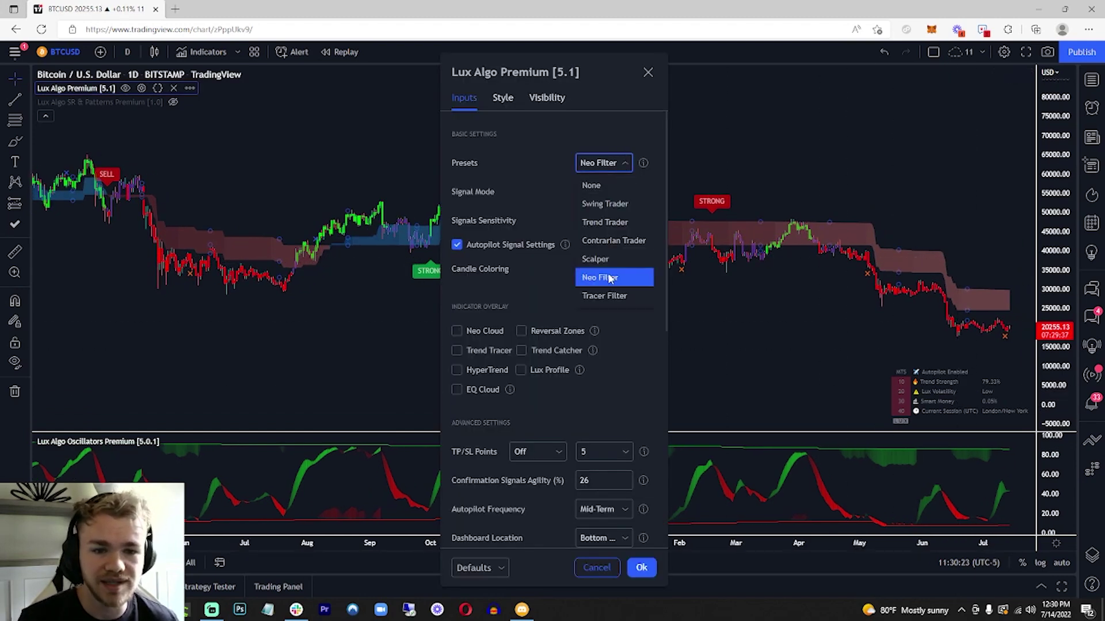
left_click(547, 278)
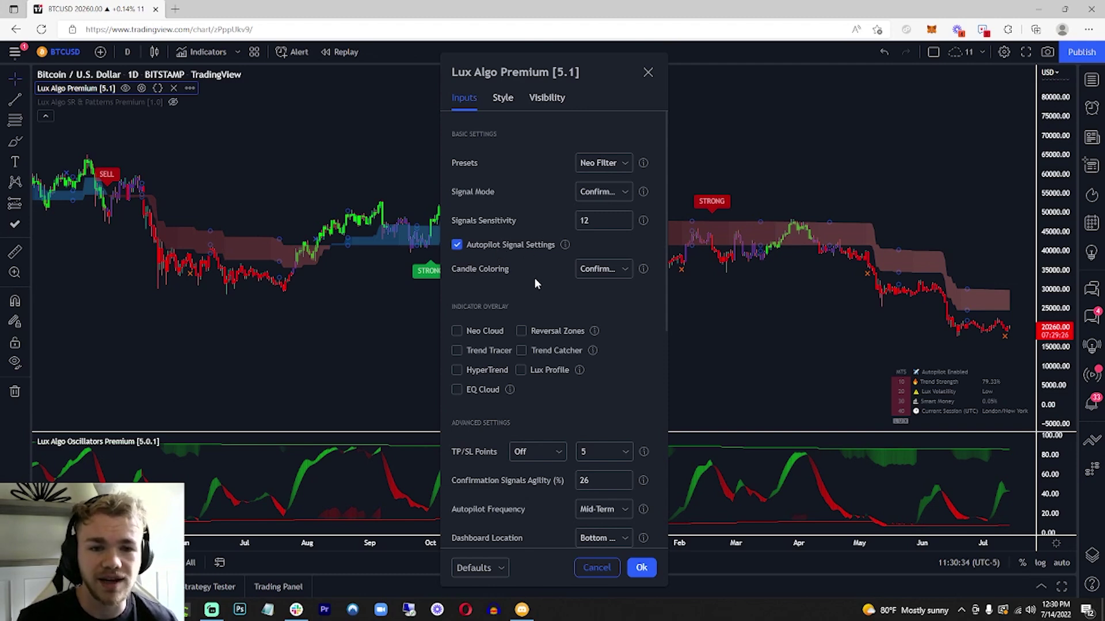
scroll(537, 274, "down", 1)
scroll(537, 274, "down", 7)
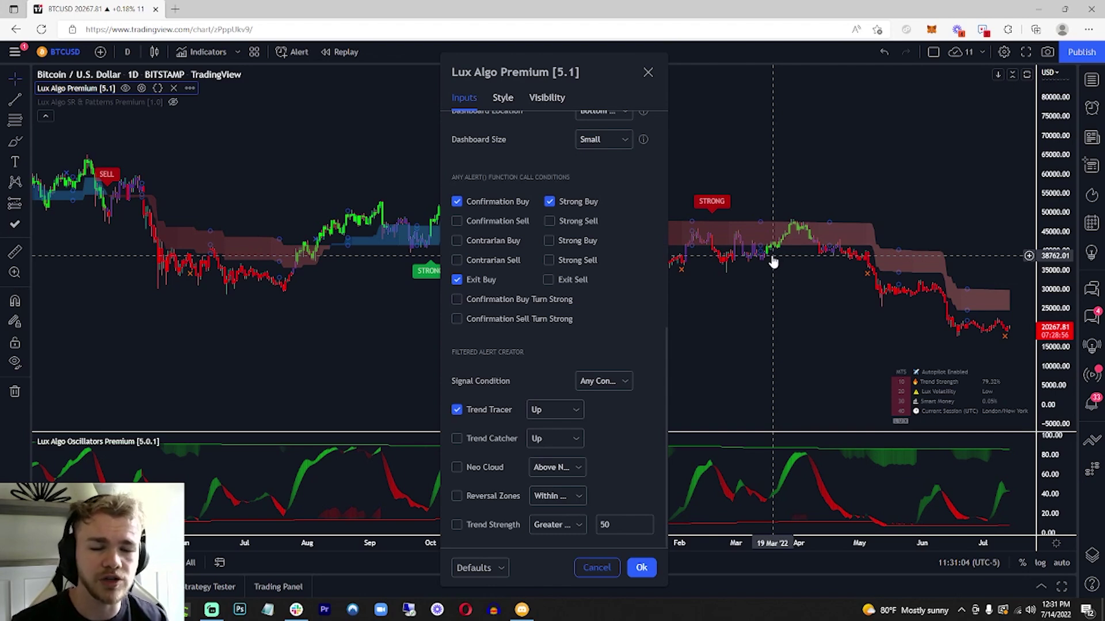
scroll(584, 313, "up", 2)
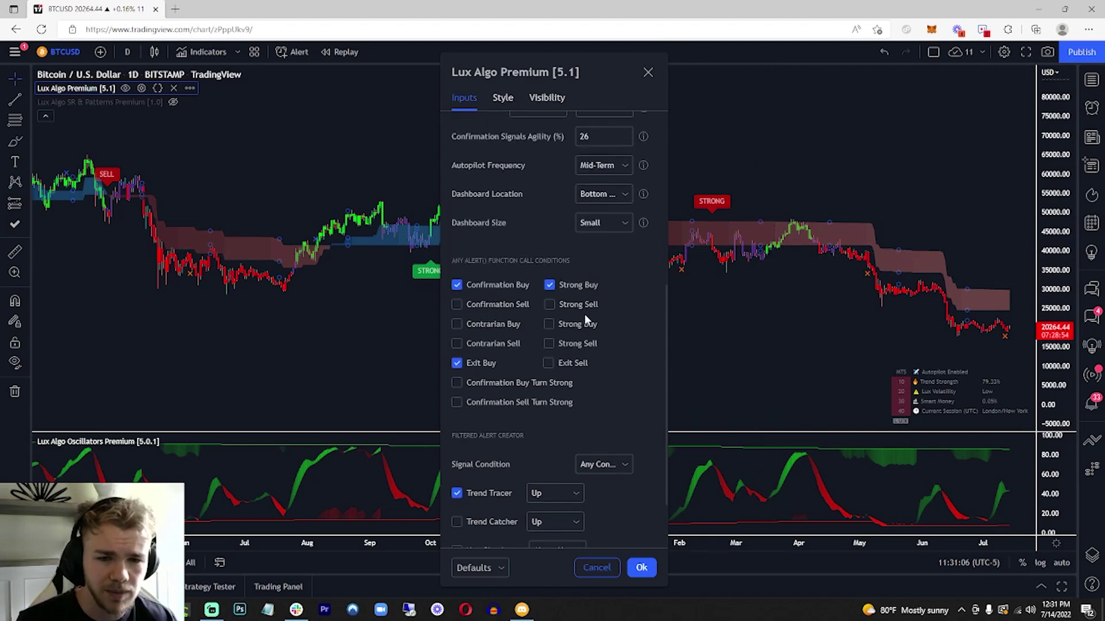
scroll(556, 311, "up", 5)
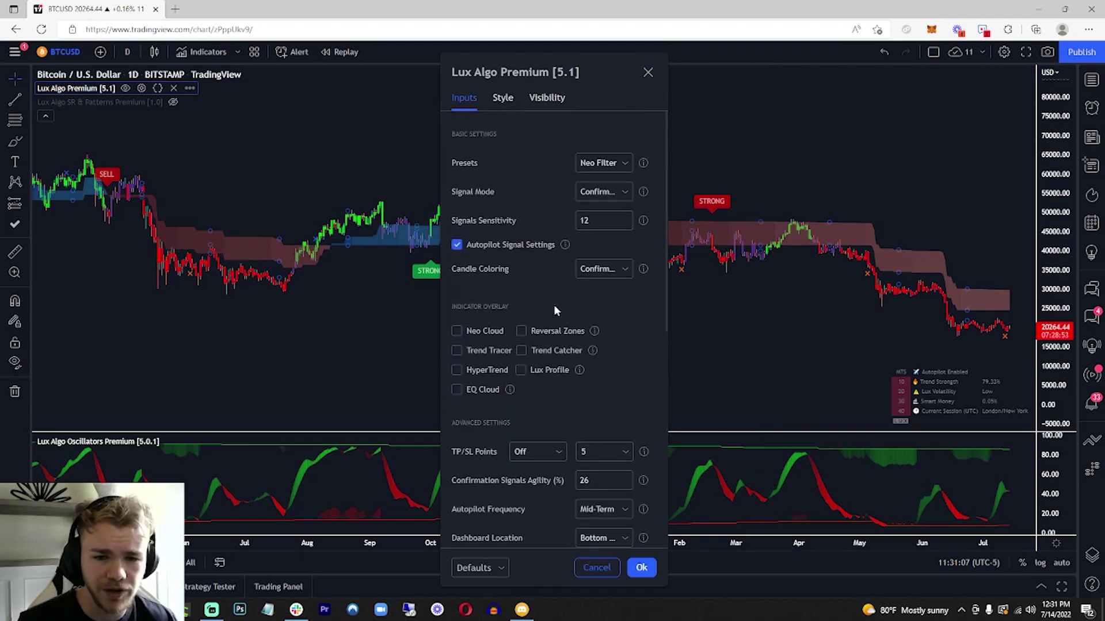
- Change the Lux Algo Premium preset from Neo Filter to None and confirm
left_click(609, 166)
left_click(602, 195)
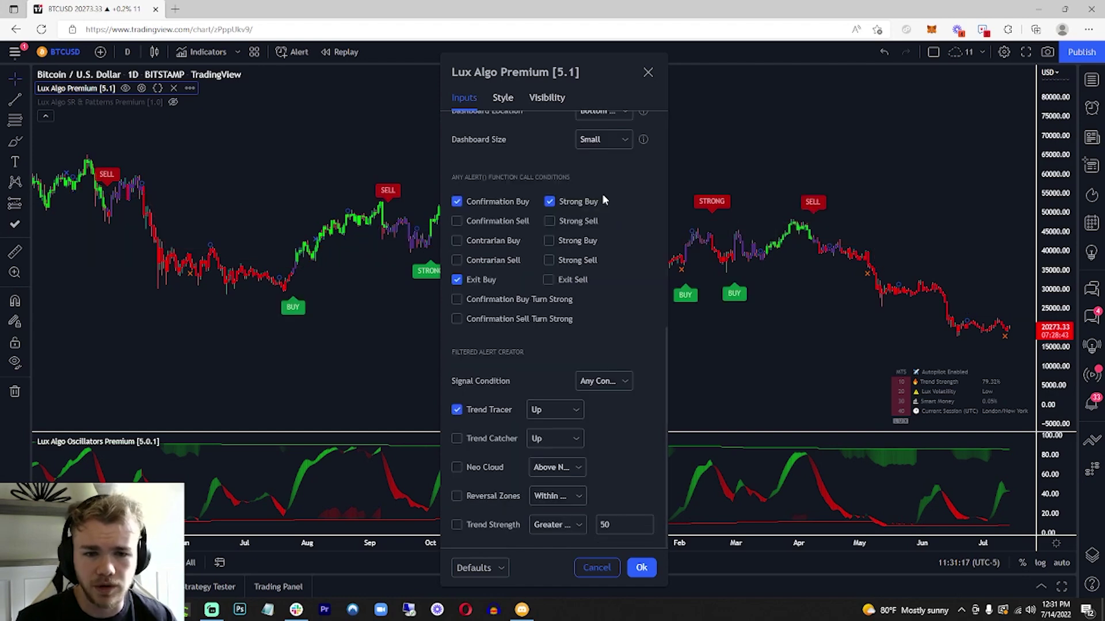
left_click(766, 154)
left_click_drag(791, 148, 730, 145)
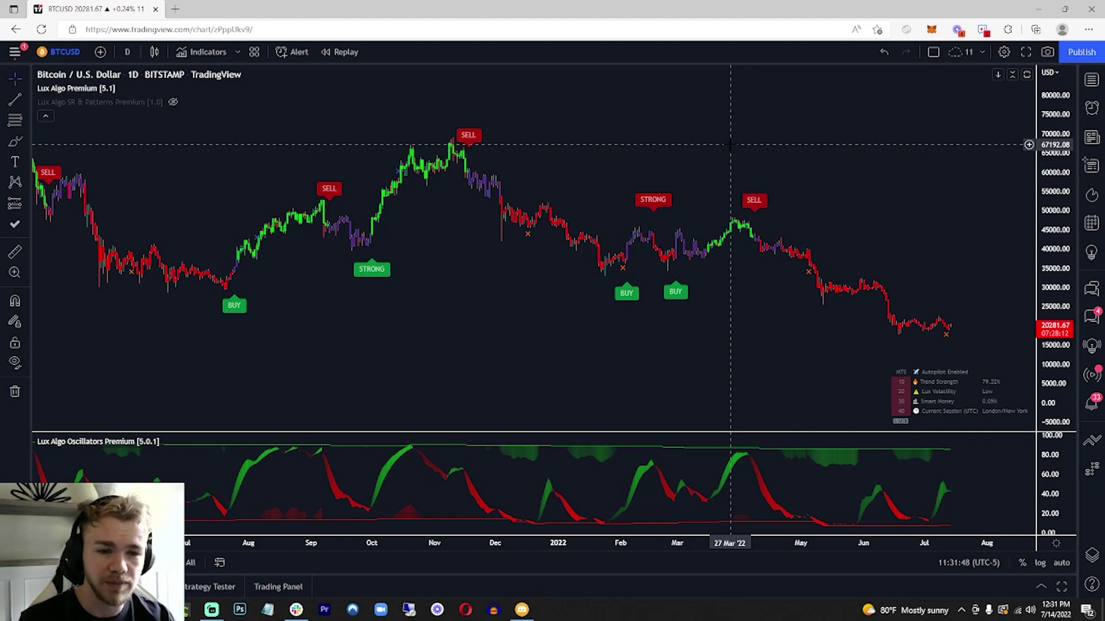
left_click(141, 88)
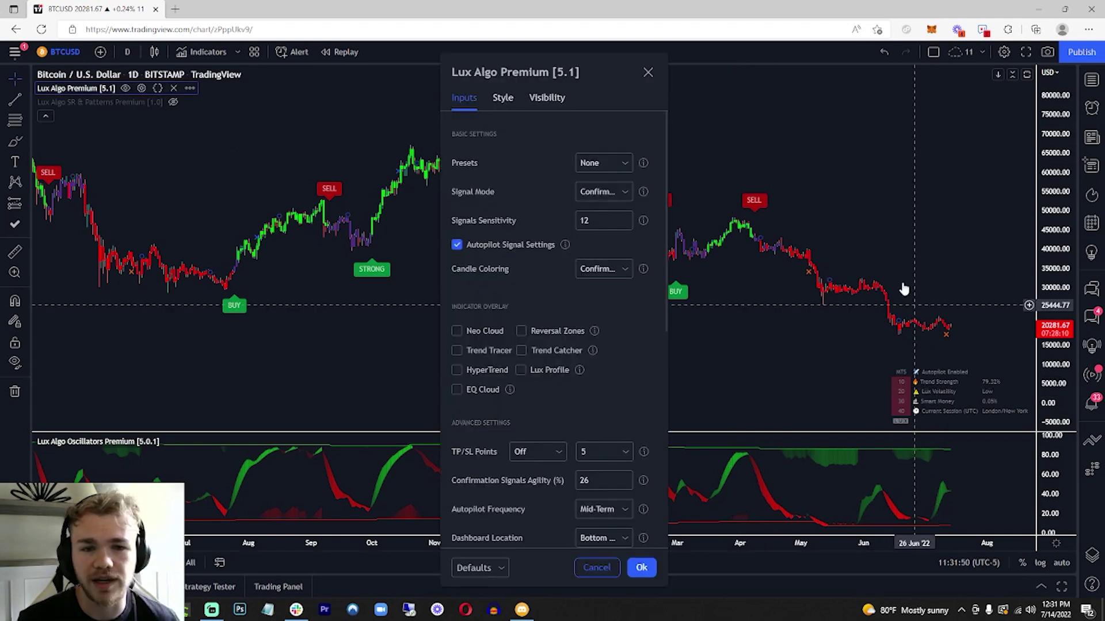
left_click(604, 163)
left_click(586, 313)
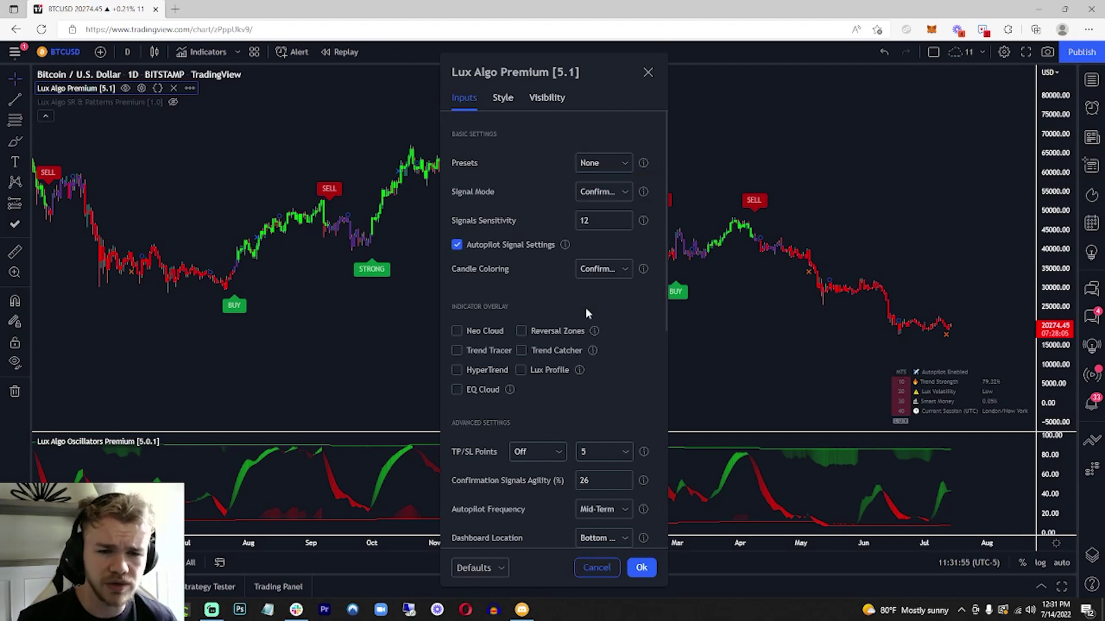
scroll(585, 313, "down", 3)
scroll(588, 326, "down", 5)
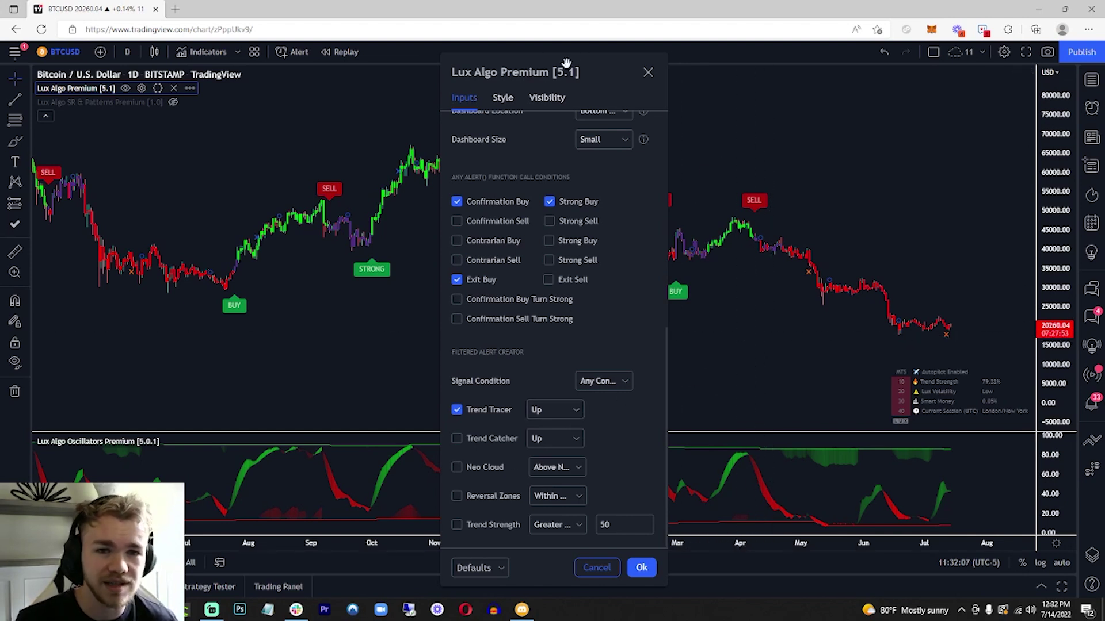
left_click(804, 168)
left_click_drag(804, 168, 769, 159)
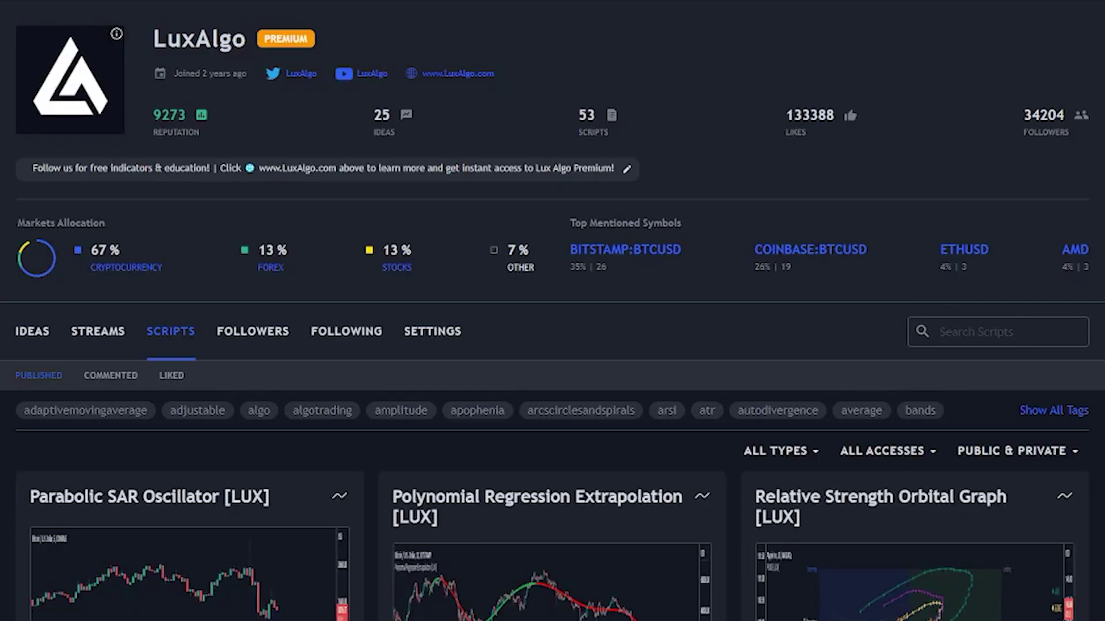
scroll(553, 311, "down", 1)
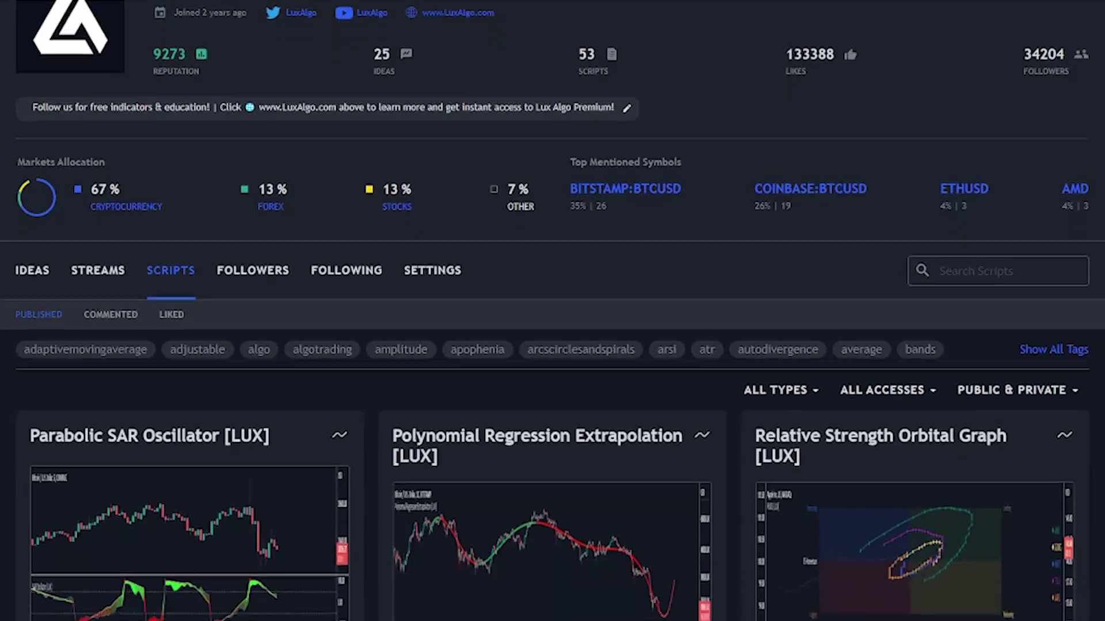
scroll(553, 311, "down", 8)
scroll(553, 310, "down", 5)
scroll(552, 311, "down", 7)
scroll(552, 311, "down", 5)
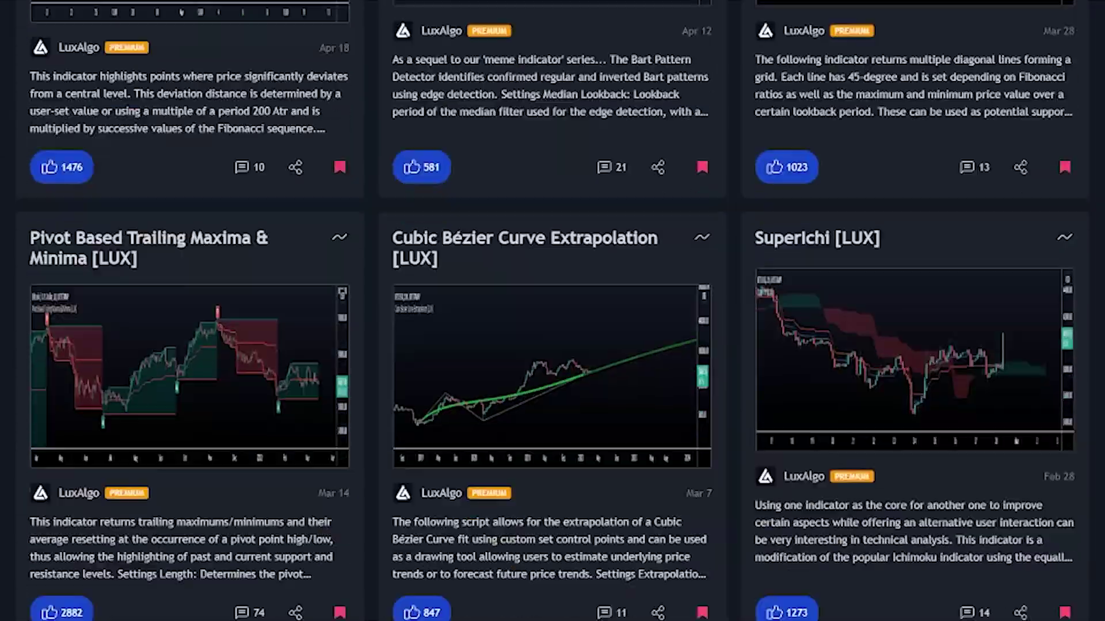
scroll(552, 310, "down", 4)
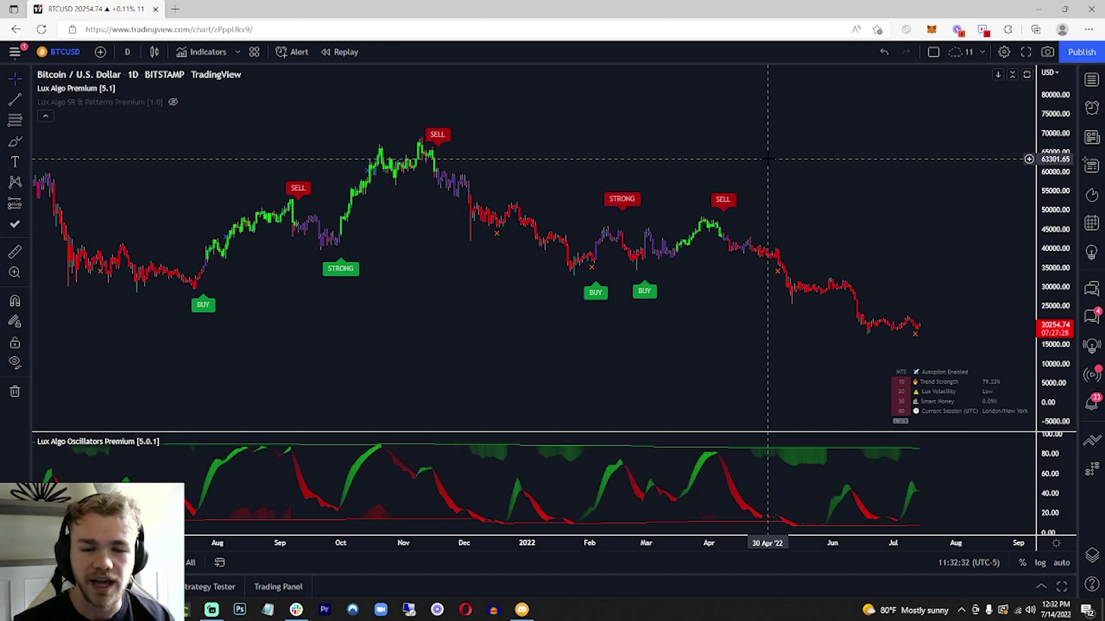